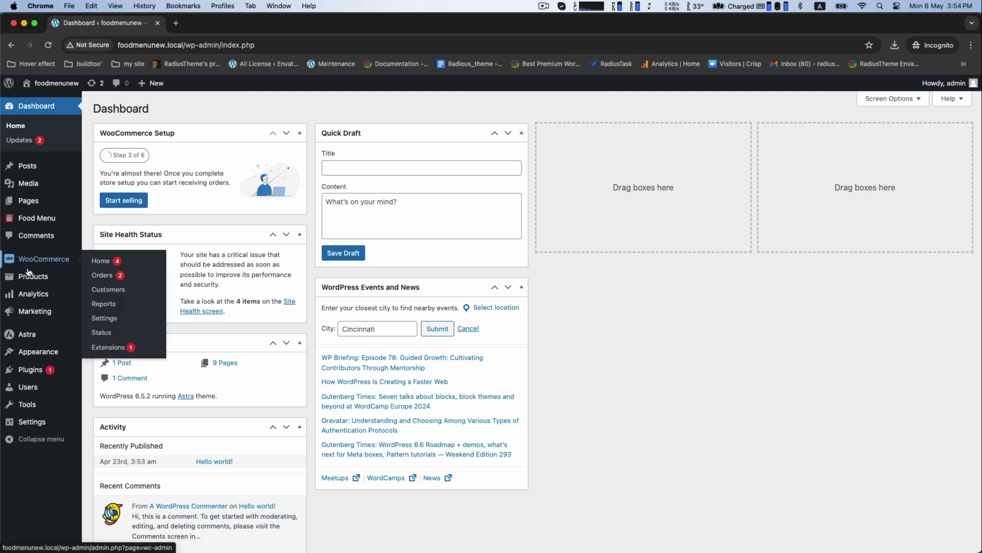
# - Start a new product named 'Beef Burger' and write its description
pyautogui.click(105, 277)
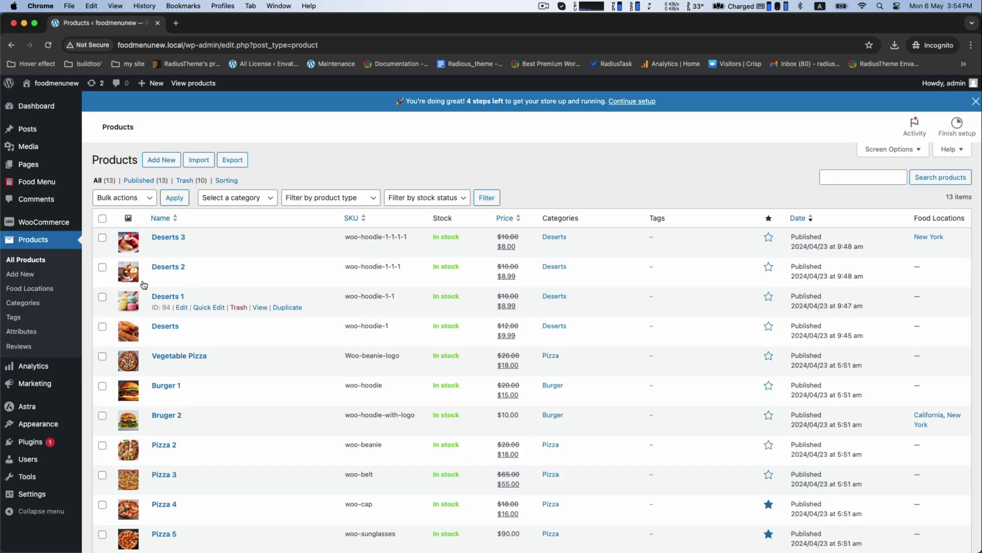
pyautogui.click(161, 159)
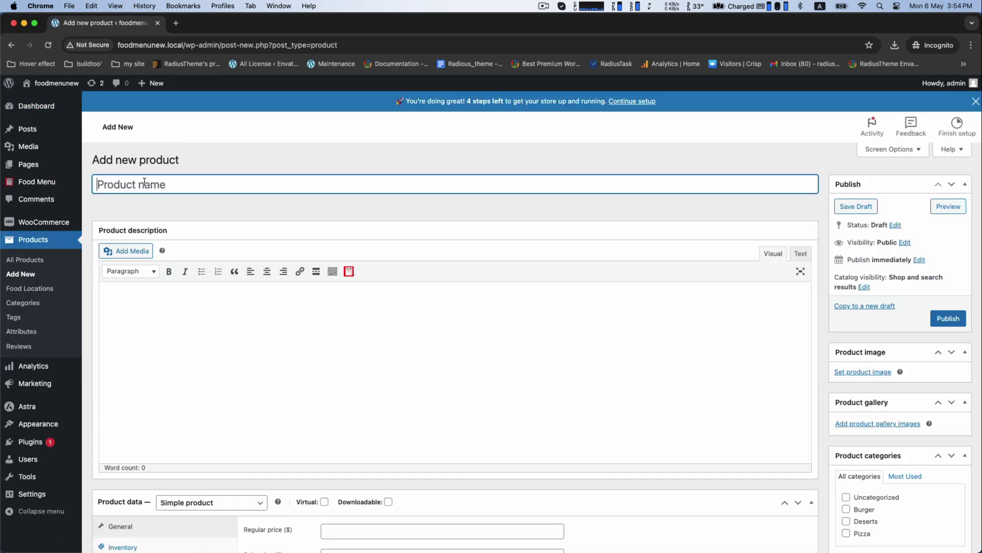
pyautogui.write('Beef')
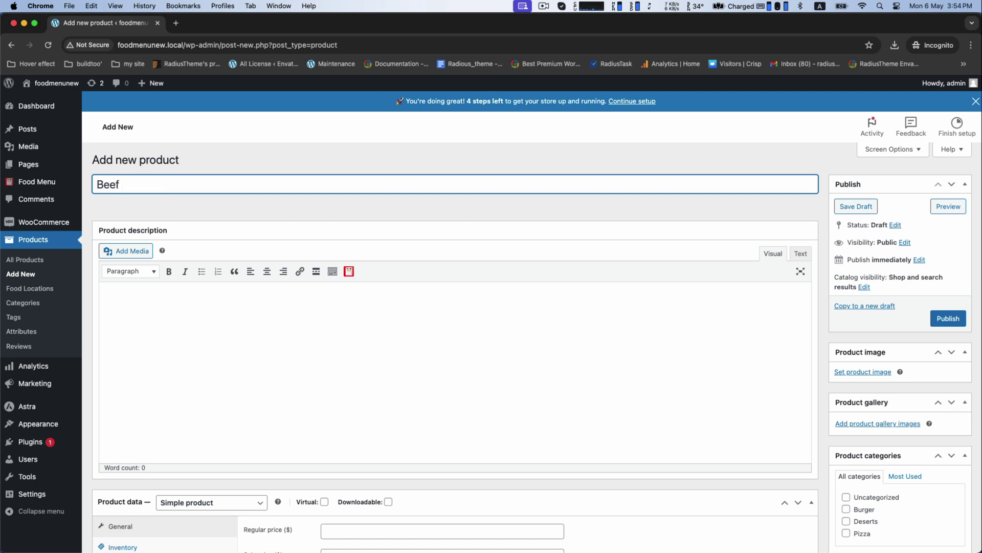
pyautogui.write(' Burger')
pyautogui.click(161, 305)
pyautogui.write('Write details of your Burger')
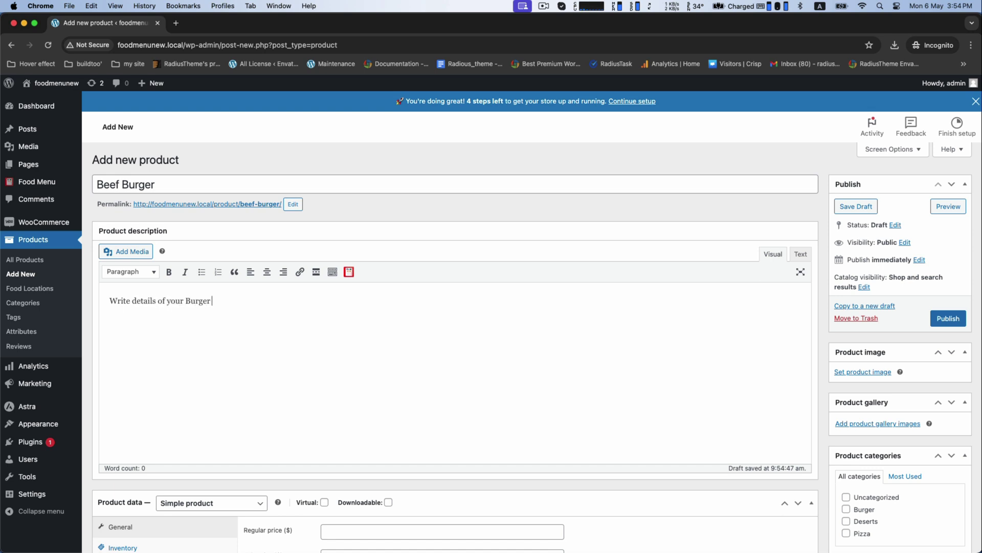
pyautogui.scroll(-5, 212, 300)
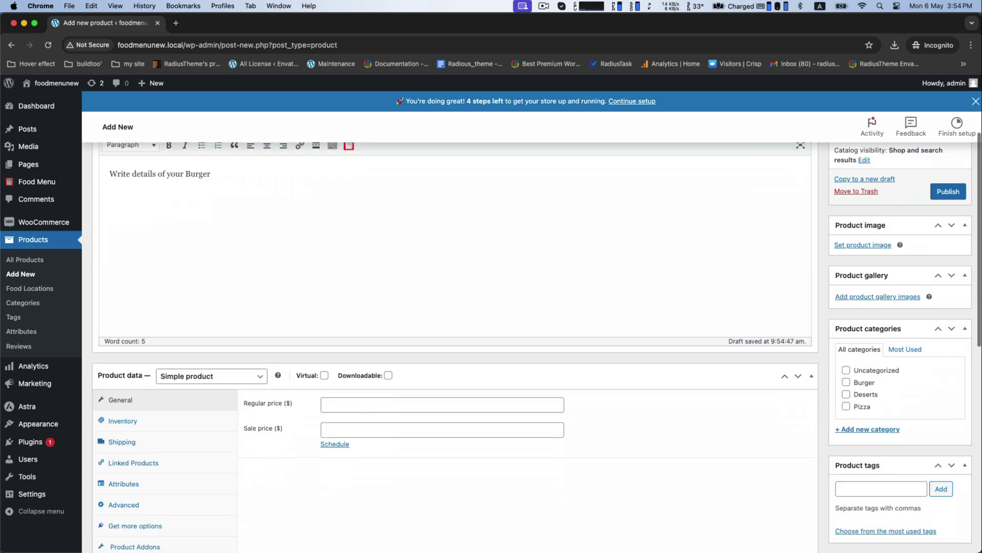
# - Set the regular price to 20 and the sale price to 15
pyautogui.click(329, 340)
pyautogui.write('20')
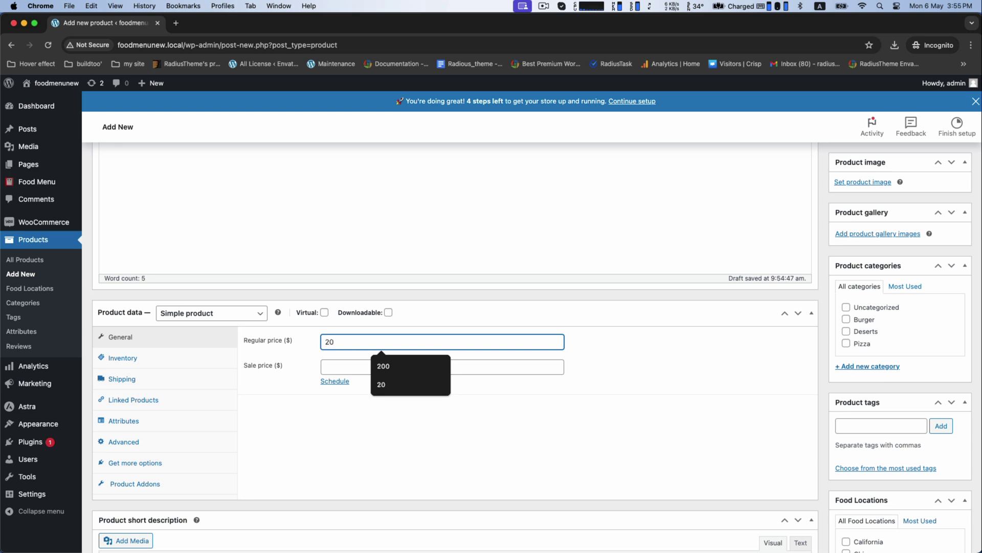
pyautogui.click(329, 367)
pyautogui.write('15')
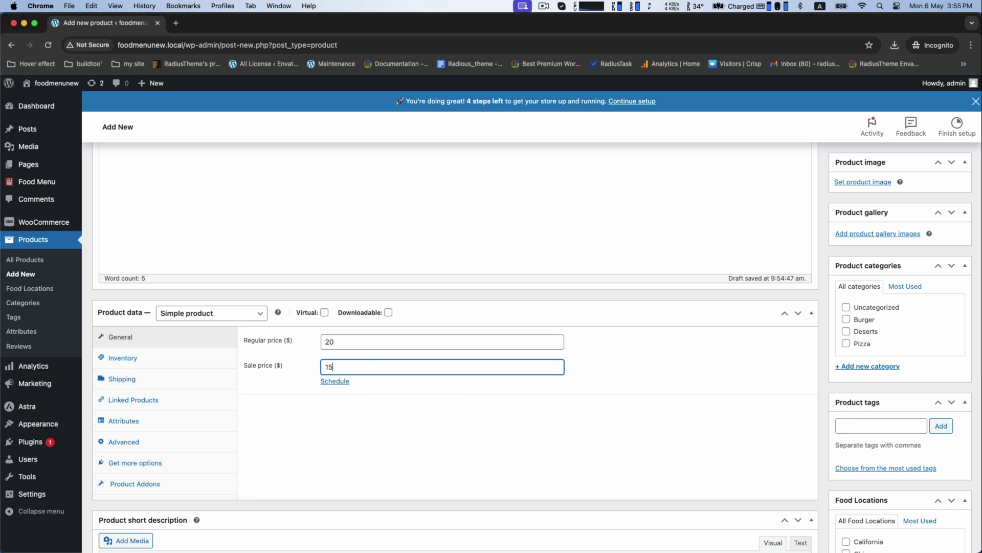
# - Copy the full description text into the short description
pyautogui.scroll(-3, 456, 348)
pyautogui.scroll(4, 456, 348)
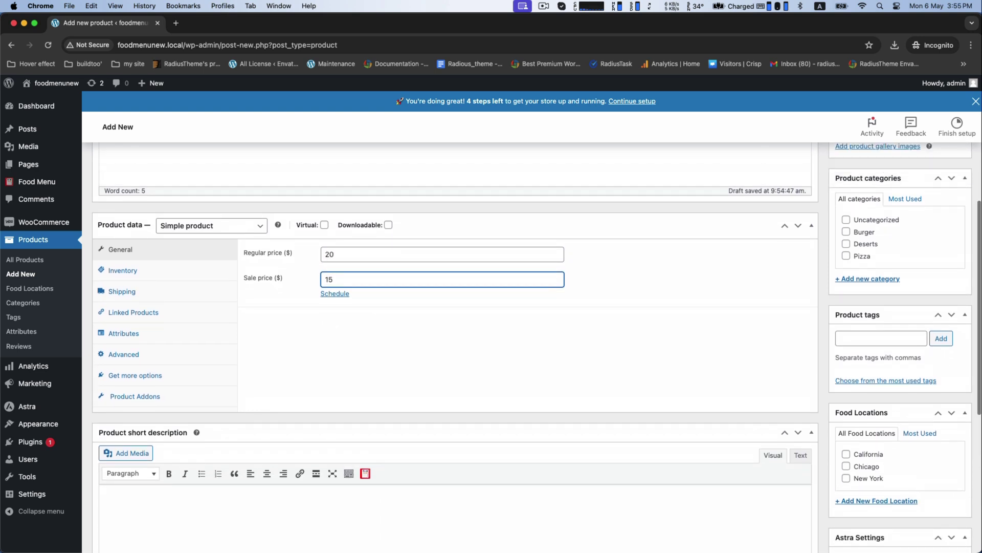
pyautogui.scroll(1, 456, 307)
pyautogui.tripleClick(248, 204)
pyautogui.press('cmd+c')
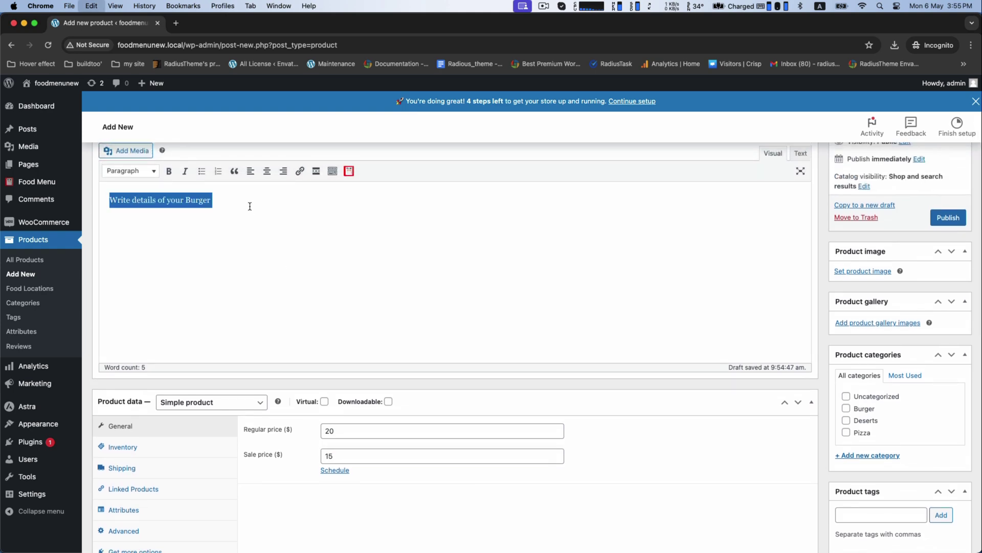
pyautogui.scroll(-6, 179, 382)
pyautogui.click(182, 353)
pyautogui.press('cmd+v')
pyautogui.scroll(2, 153, 332)
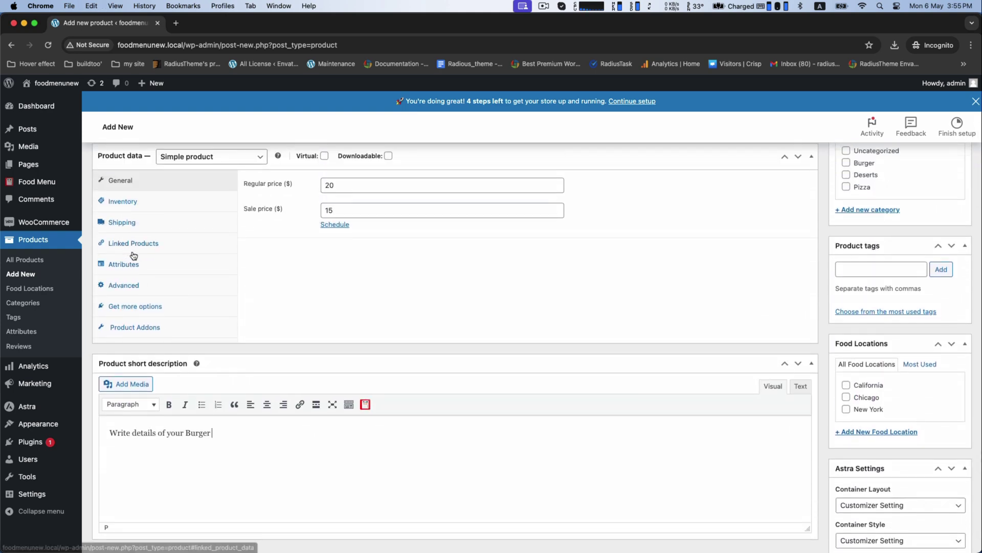
# - Override the global add-ons and add a new add-on group titled 'Extra Drinks'
pyautogui.click(128, 328)
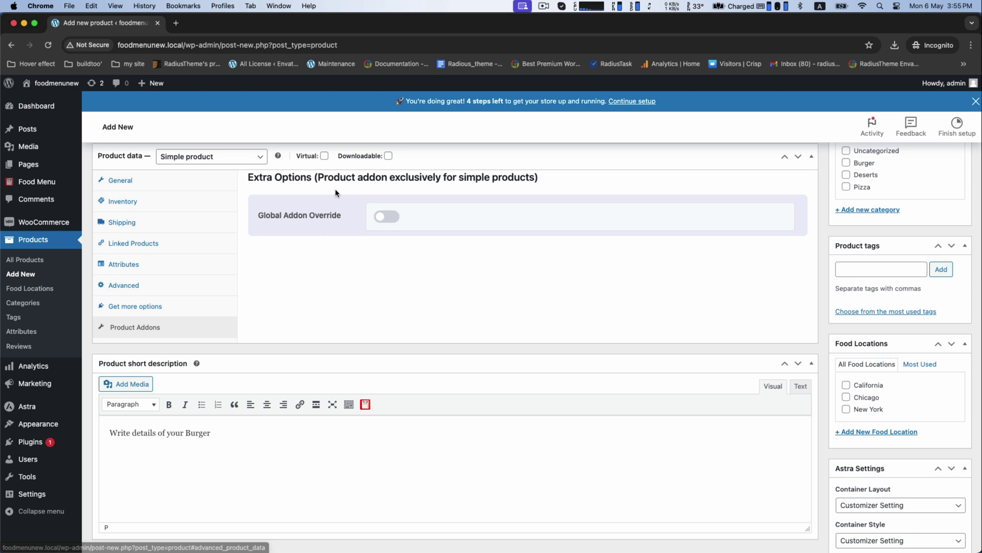
pyautogui.scroll(1, 290, 205)
pyautogui.moveTo(284, 200); pyautogui.dragTo(530, 200)
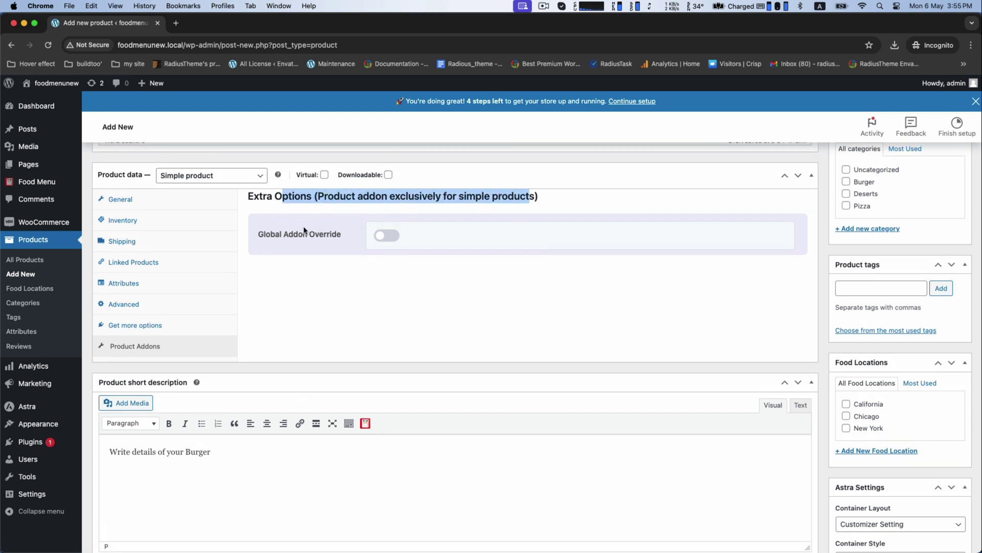
pyautogui.click(390, 236)
pyautogui.click(276, 271)
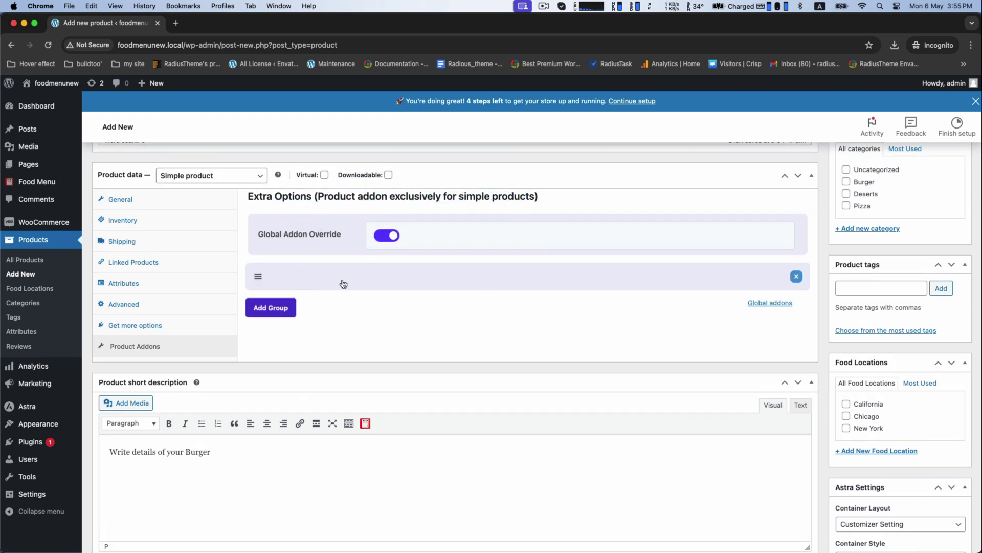
pyautogui.scroll(-3, 347, 283)
pyautogui.click(405, 217)
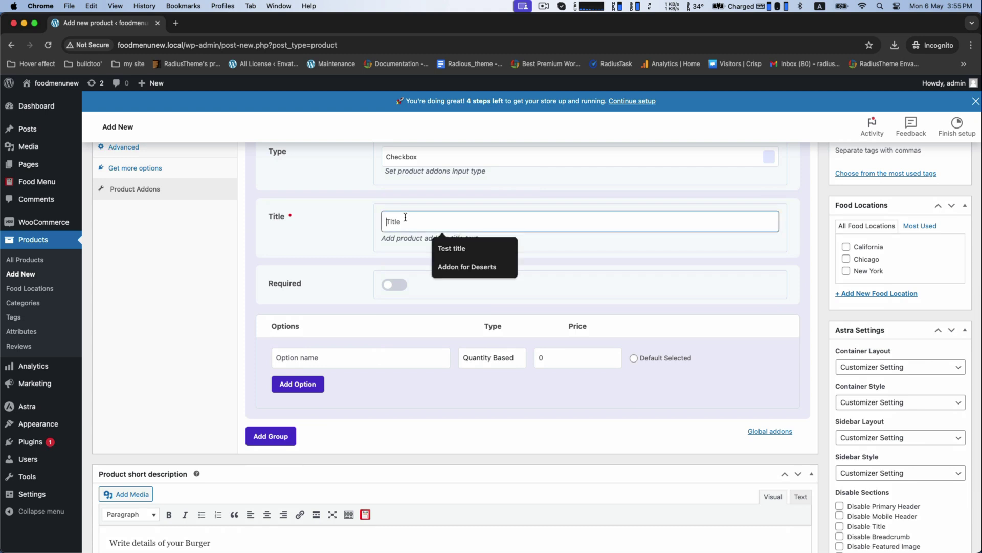
pyautogui.write('Extra Drinks')
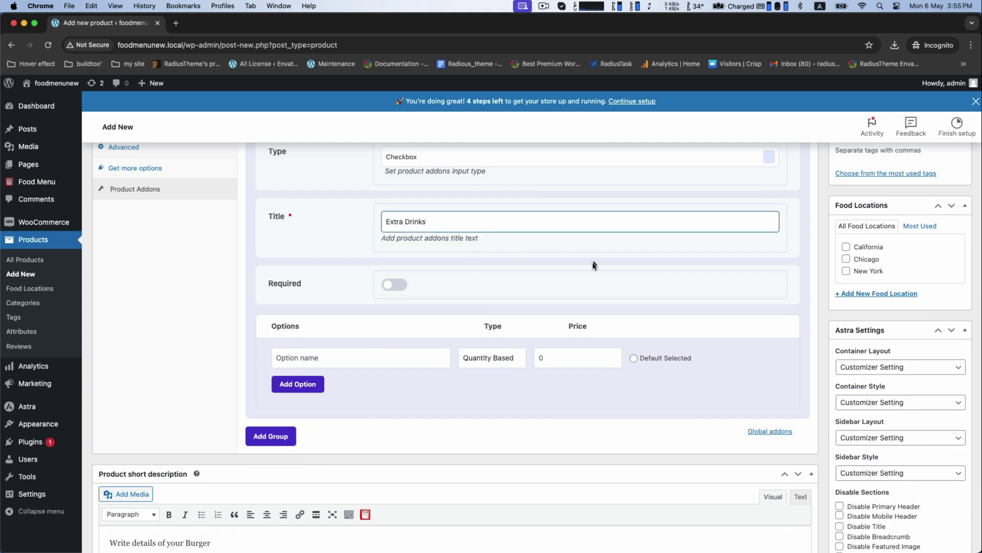
# - Add the options Pepsi, Cocacola and Beer, each priced 5
pyautogui.click(329, 358)
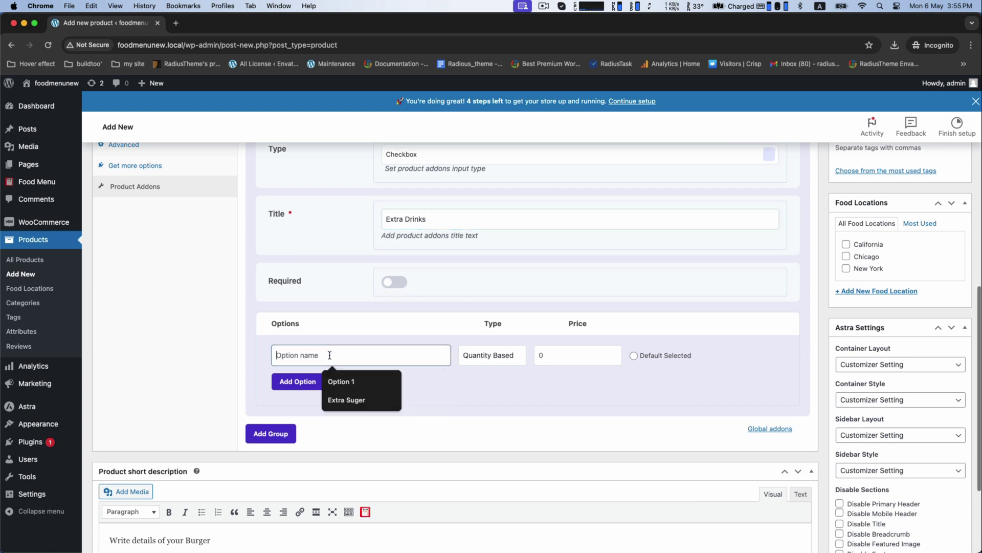
pyautogui.write('Pepsi')
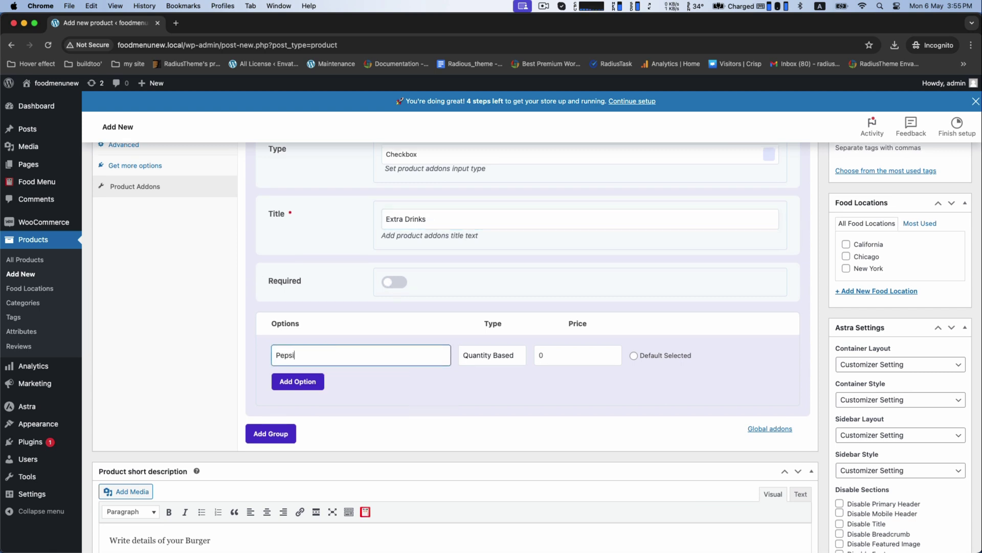
pyautogui.click(546, 354)
pyautogui.write('5')
pyautogui.click(313, 382)
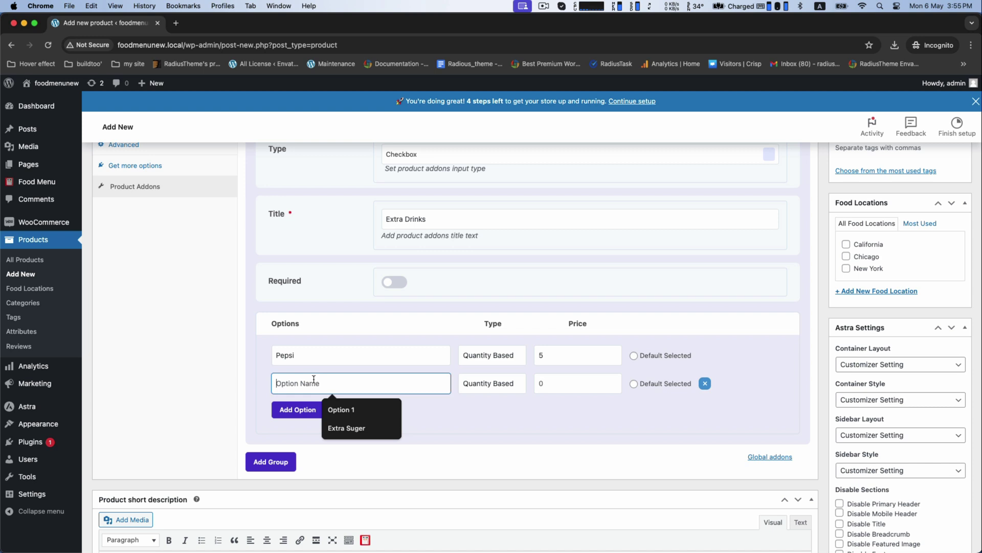
pyautogui.write('Coca')
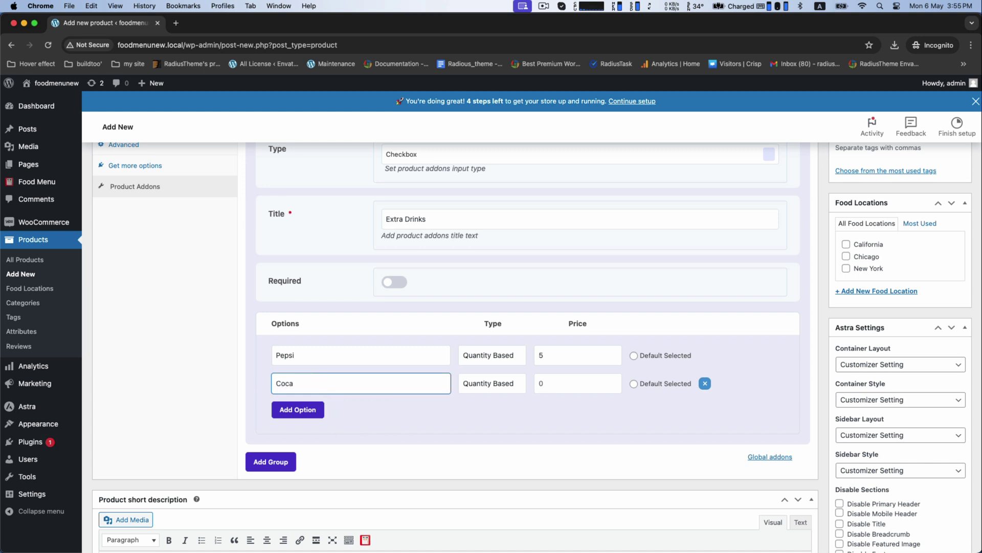
pyautogui.write('cola')
pyautogui.click(561, 383)
pyautogui.write('5')
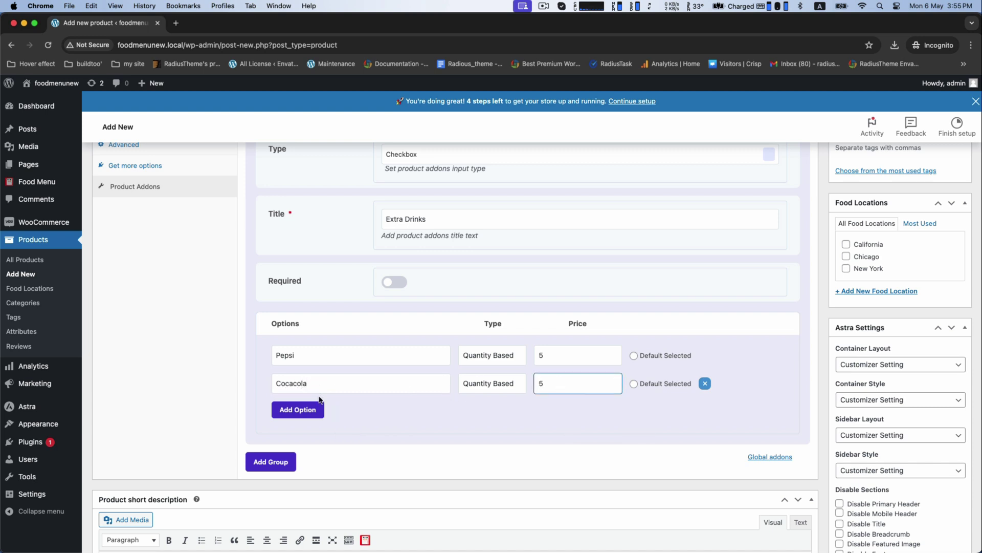
pyautogui.click(305, 410)
pyautogui.write('Beer')
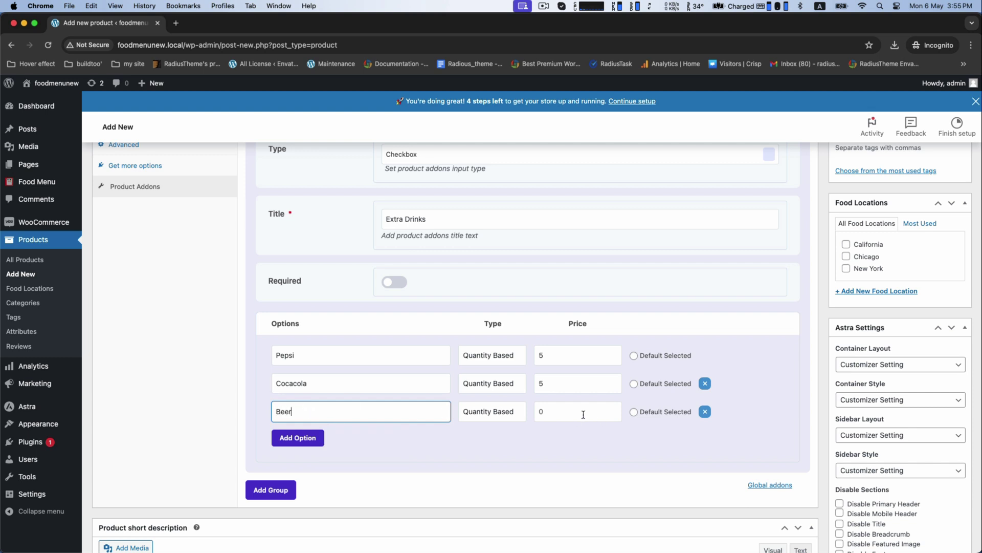
pyautogui.click(583, 414)
pyautogui.write('5')
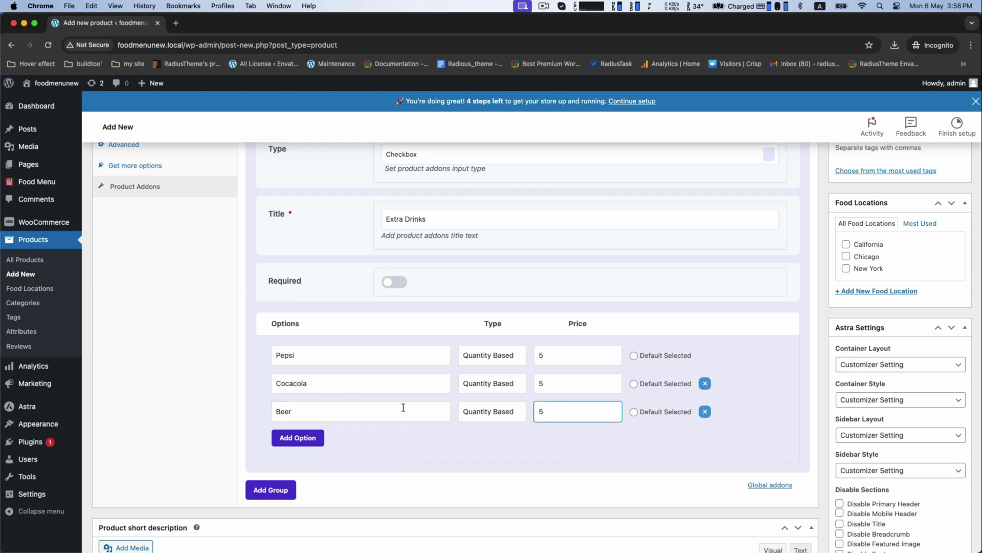
pyautogui.scroll(-1, 404, 407)
pyautogui.scroll(7, 432, 360)
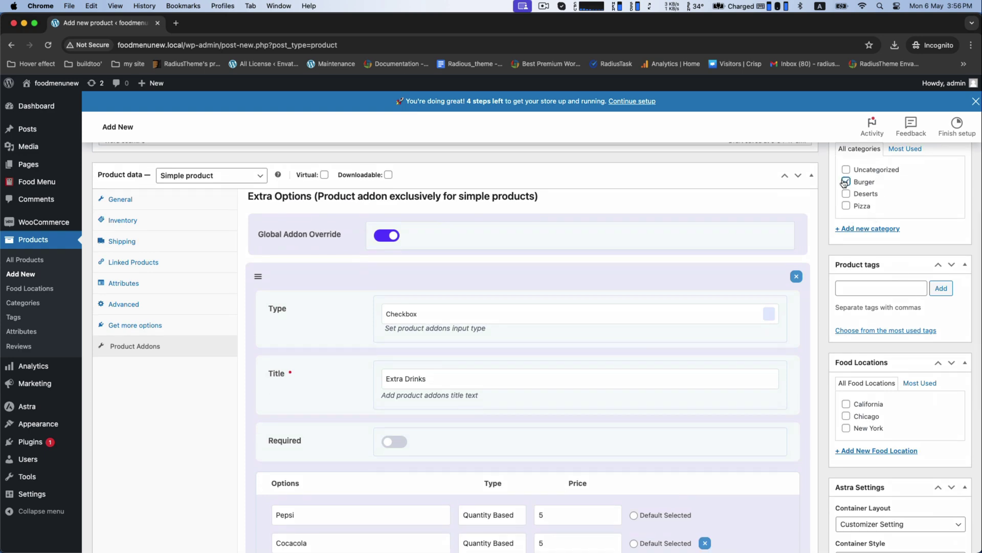
# - Set the beef burger photo from the media library as the product image, then publish
pyautogui.scroll(8, 883, 214)
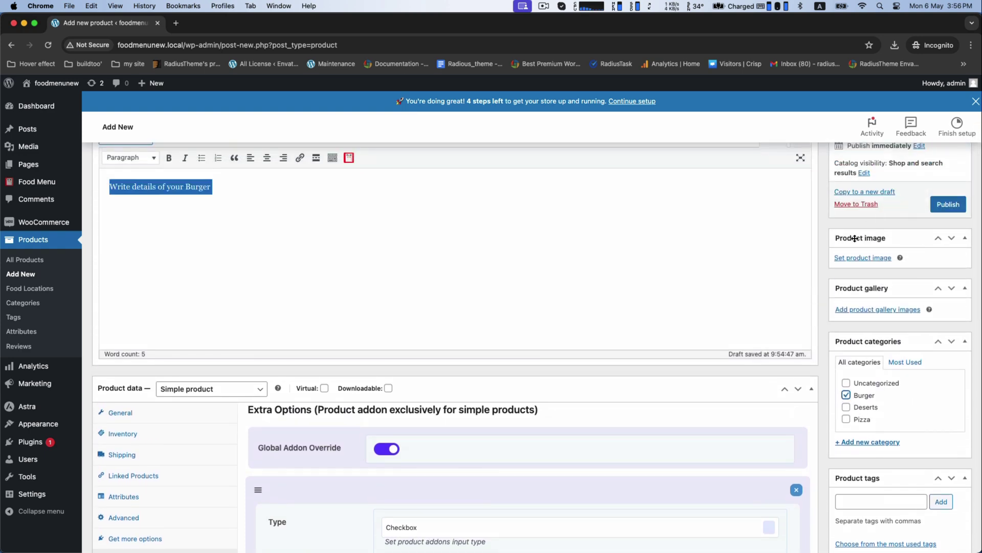
pyautogui.click(857, 261)
pyautogui.click(39, 212)
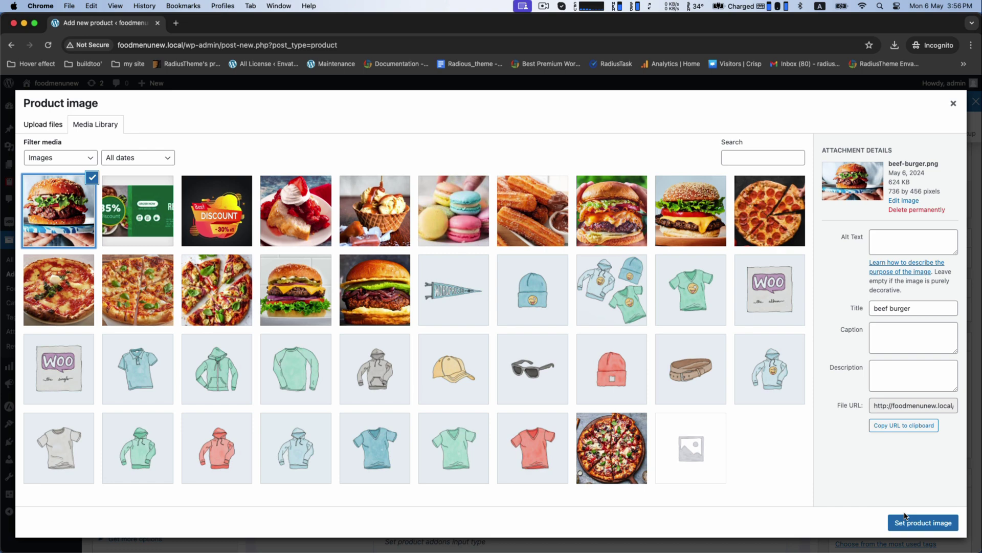
pyautogui.click(906, 517)
pyautogui.click(948, 205)
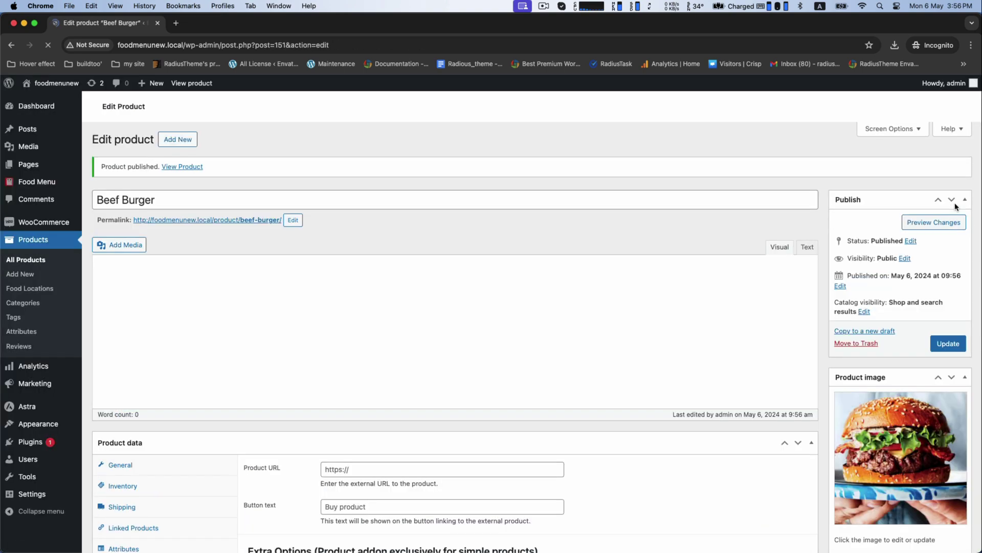
# - On the live Beef Burger page, tick Pepsi to confirm a $20.00 total, then return to the editor
pyautogui.keyDown('super'); pyautogui.click(174, 189); pyautogui.keyUp('super')
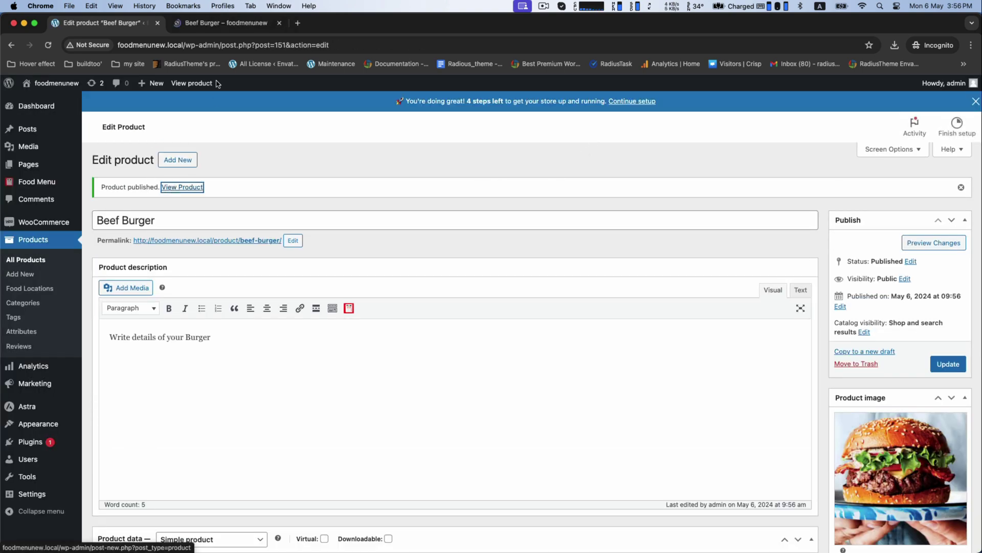
pyautogui.click(204, 26)
pyautogui.moveTo(518, 207); pyautogui.dragTo(611, 208)
pyautogui.scroll(-4, 612, 208)
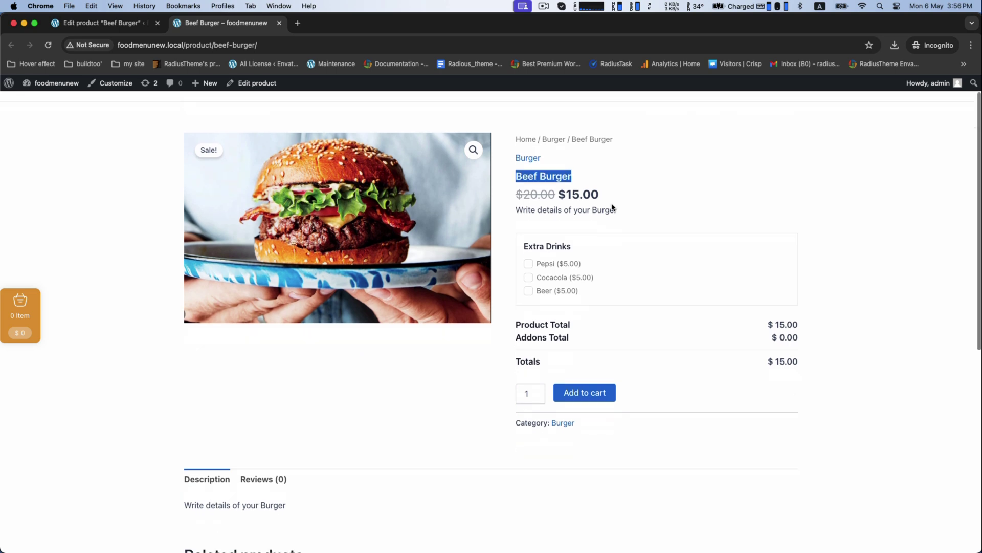
pyautogui.moveTo(523, 188); pyautogui.dragTo(588, 190)
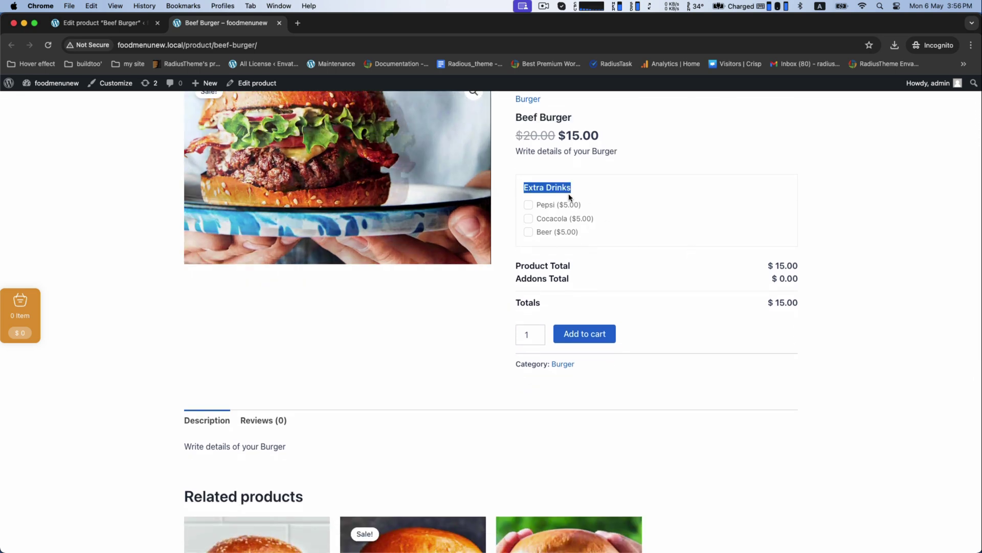
pyautogui.click(528, 204)
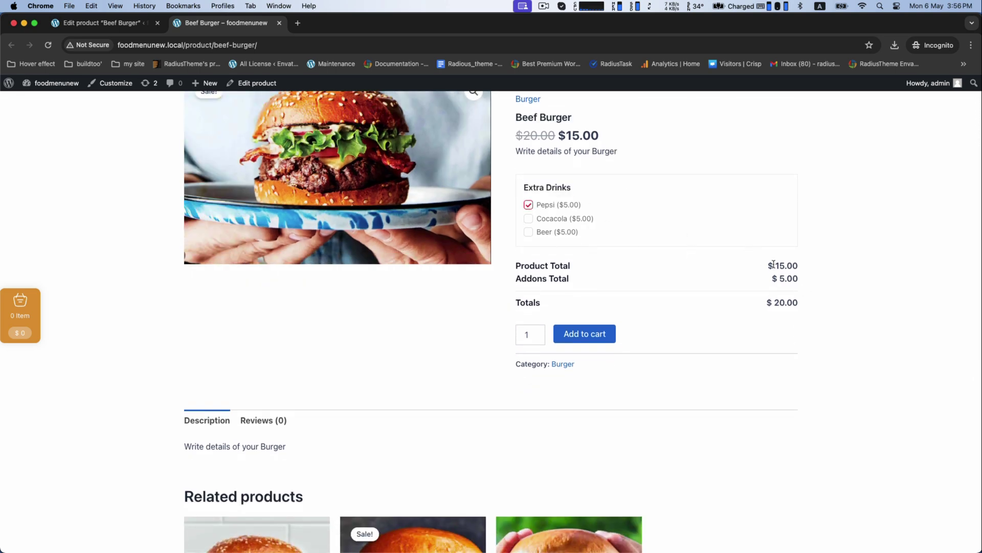
pyautogui.press('super+r')
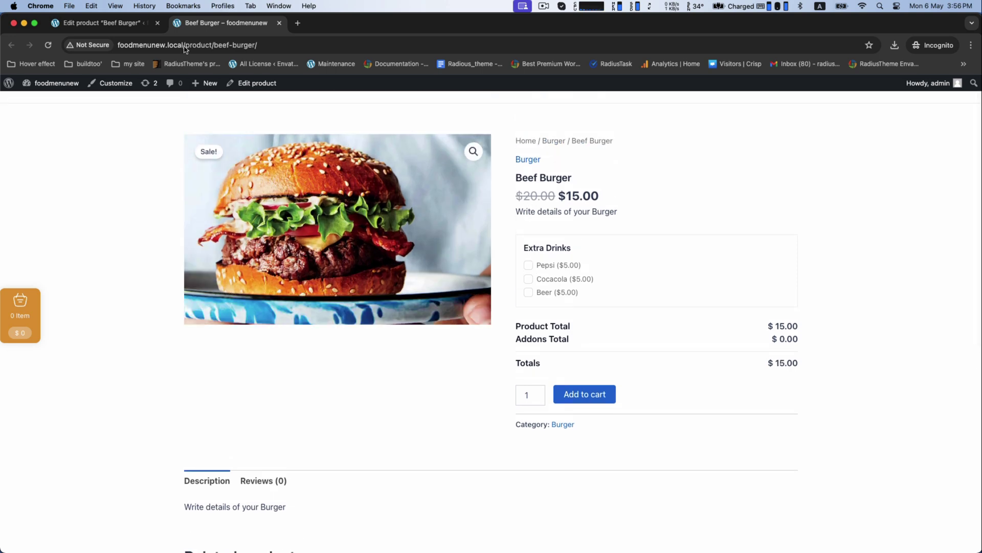
pyautogui.press('super+alt+Left')
pyautogui.scroll(-5, 285, 250)
# - Add a second add-on group titled 'Extra option 2'
pyautogui.scroll(-6, 285, 249)
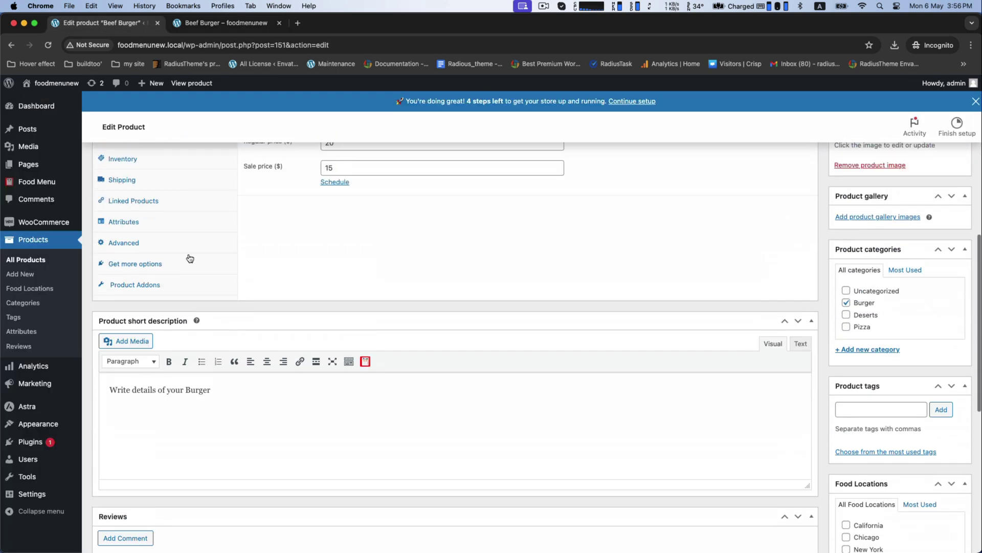
pyautogui.click(148, 284)
pyautogui.click(270, 246)
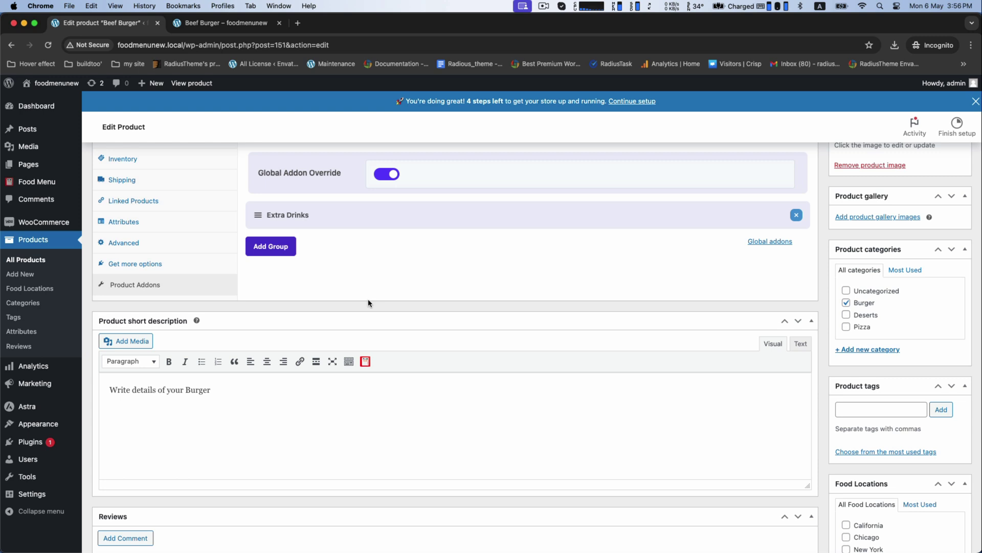
pyautogui.scroll(-1, 412, 314)
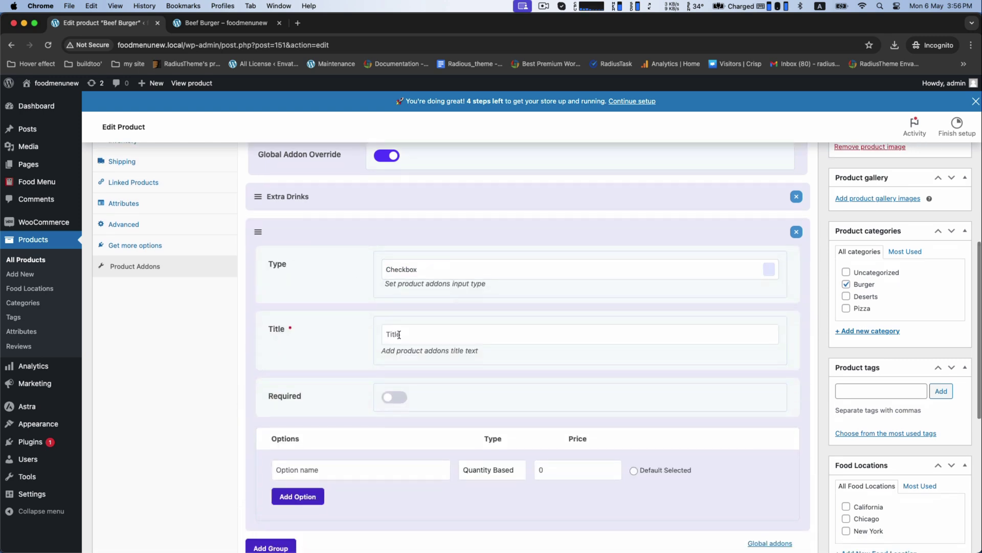
pyautogui.click(399, 334)
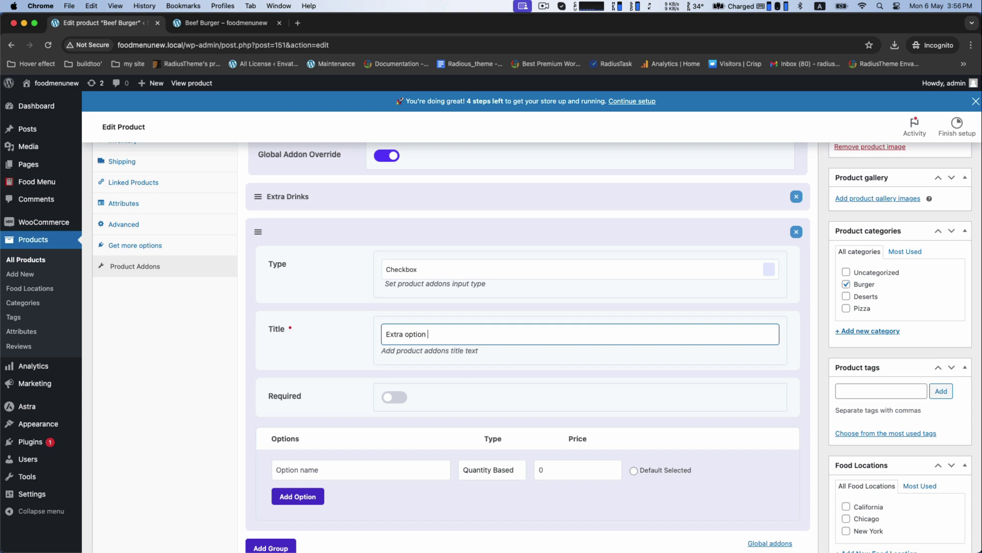
# - Give the group options Extra Sausage and Extra Chili, each priced 2
pyautogui.scroll(-4, 371, 389)
pyautogui.click(370, 390)
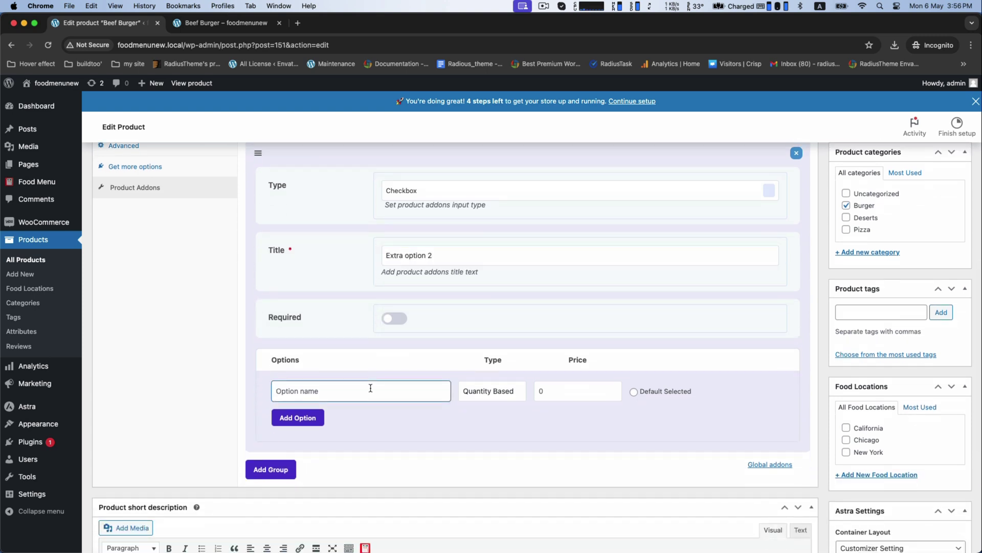
pyautogui.write('Extra Sausage')
pyautogui.click(538, 390)
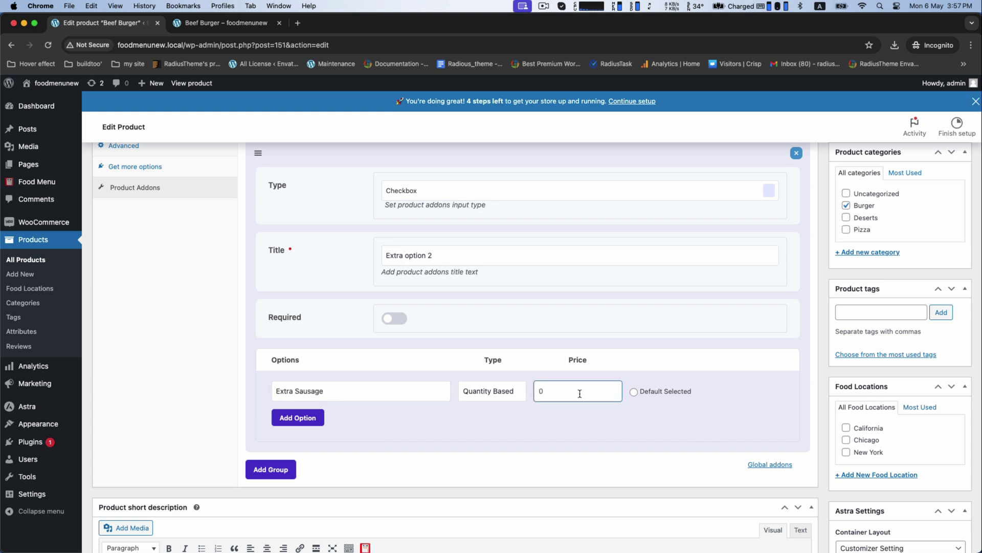
pyautogui.click(319, 417)
pyautogui.click(324, 418)
pyautogui.write('Extra Chili')
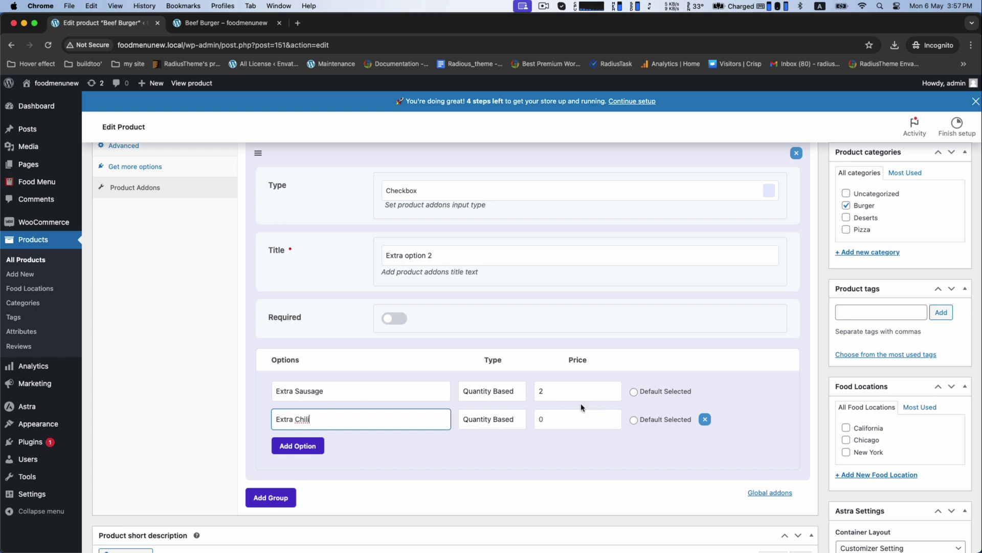
pyautogui.click(566, 412)
pyautogui.scroll(-1, 504, 401)
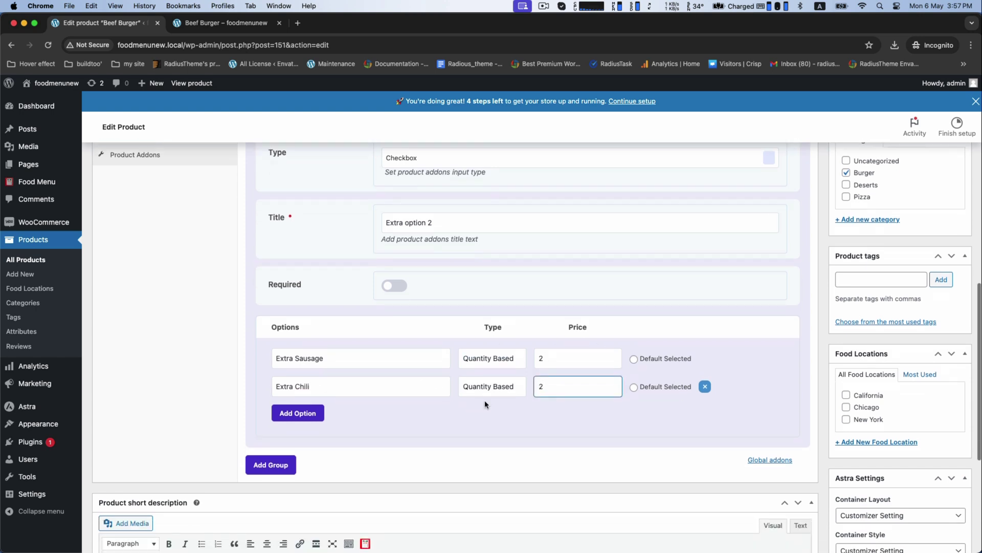
pyautogui.scroll(3, 486, 405)
# - Update Beef Burger and reload its product page to show Extra Drinks and Extra Option 2
pyautogui.press('Return')
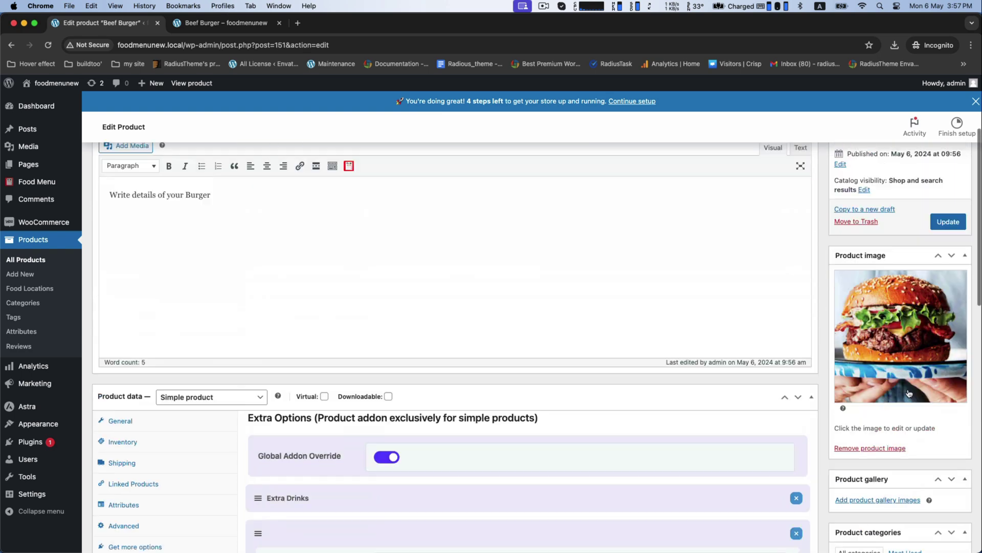
pyautogui.click(203, 24)
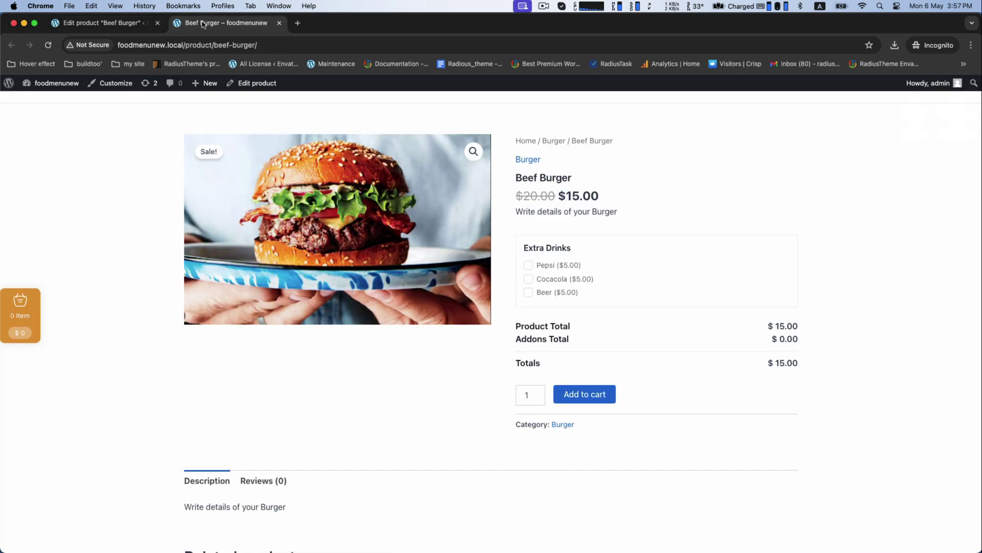
pyautogui.click(48, 45)
pyautogui.moveTo(517, 248); pyautogui.dragTo(591, 249)
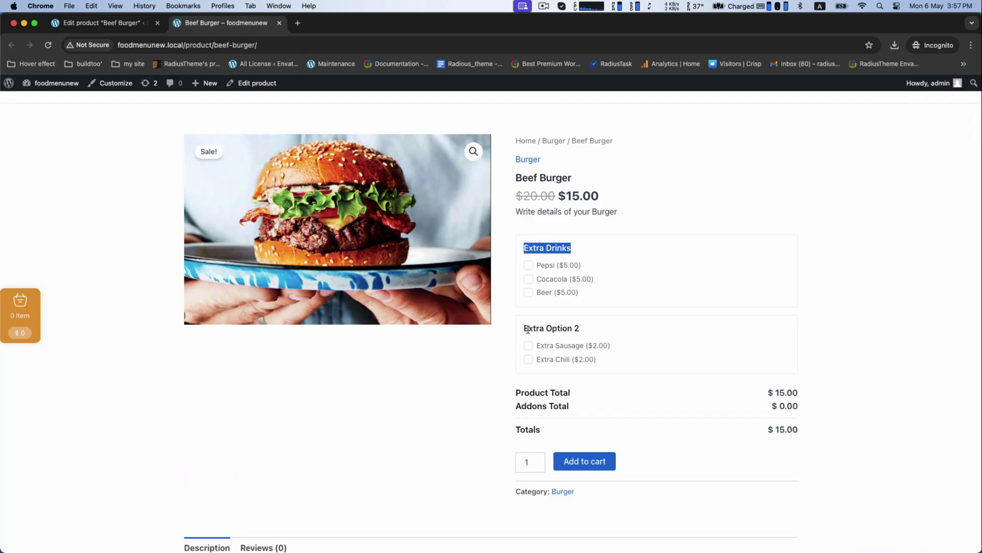
pyautogui.moveTo(522, 328); pyautogui.dragTo(622, 330)
pyautogui.click(511, 267)
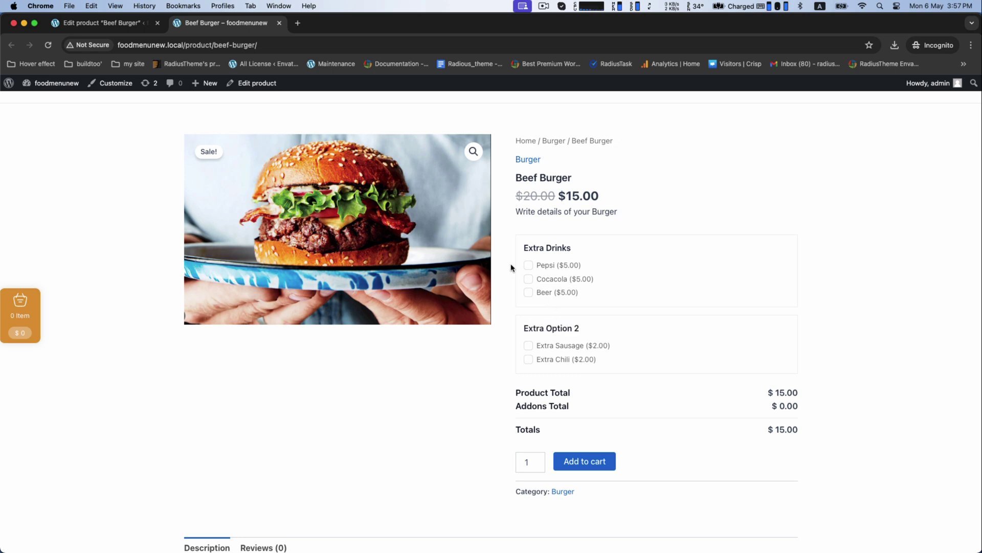
# - Tick Pepsi and Extra Sausage to check the $22.00 total, then untick both
pyautogui.click(534, 266)
pyautogui.click(530, 346)
pyautogui.click(528, 347)
pyautogui.click(528, 266)
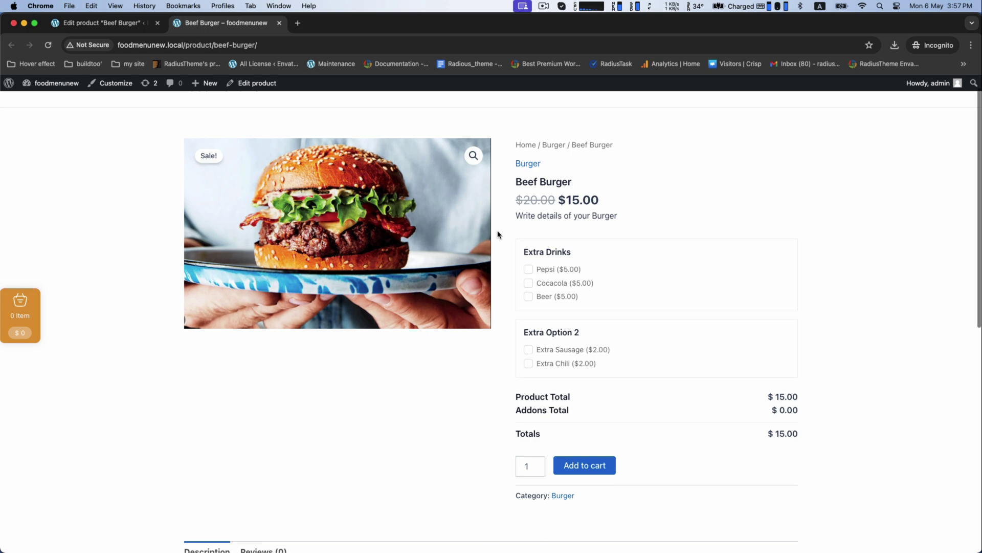
# - Make Extra Drinks a radio choice, update, and test picking Cocacola then Pepsi on the page
pyautogui.click(109, 28)
pyautogui.scroll(-5, 339, 280)
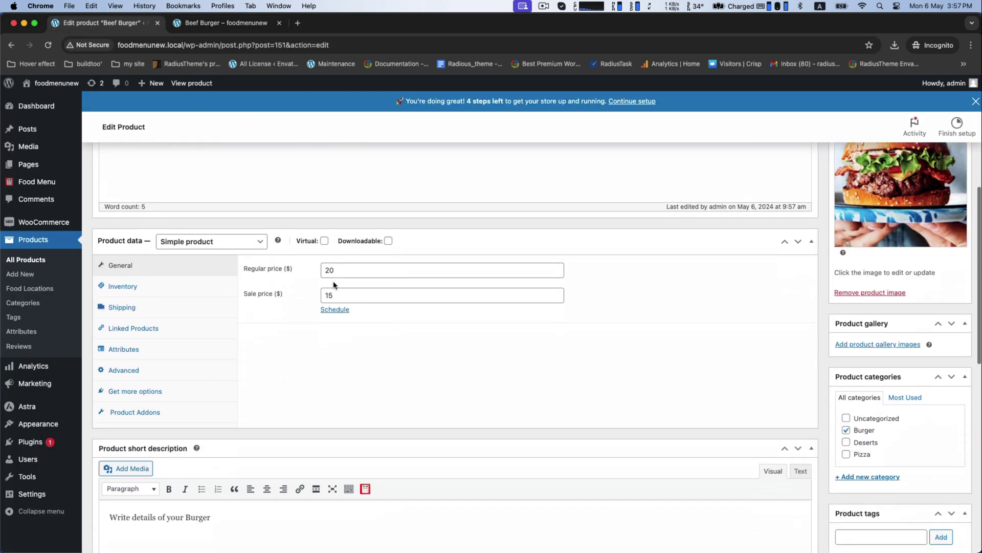
pyautogui.click(111, 379)
pyautogui.click(291, 309)
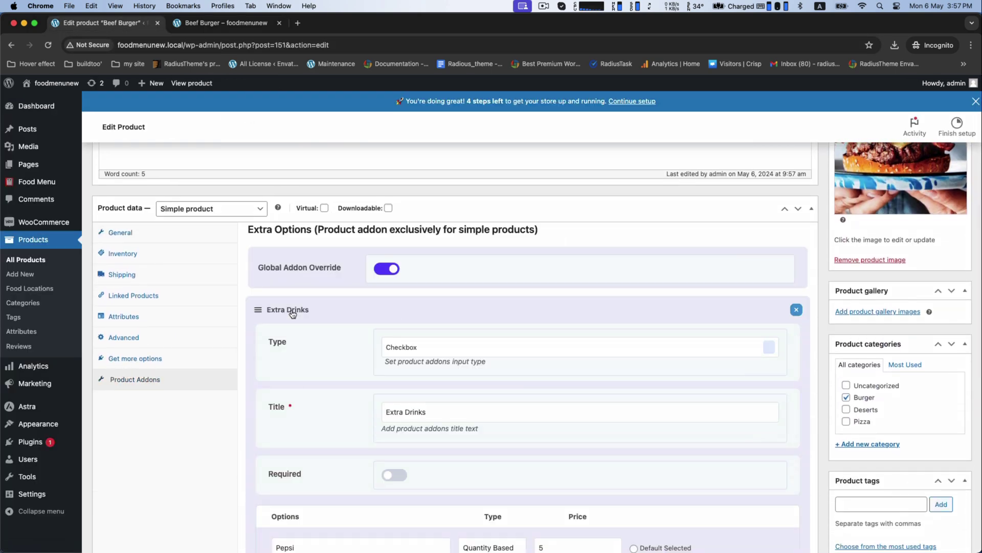
pyautogui.scroll(-3, 359, 274)
pyautogui.click(406, 248)
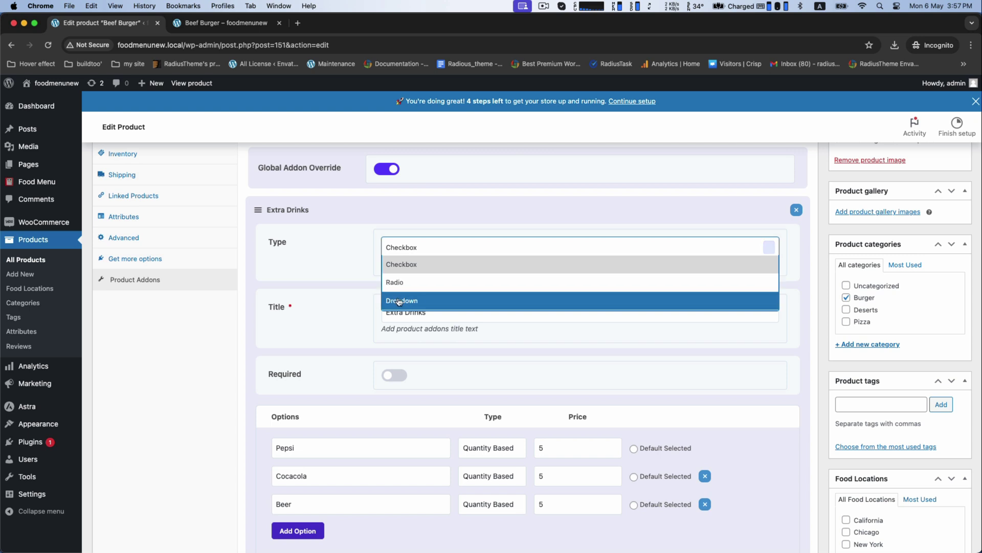
pyautogui.click(388, 283)
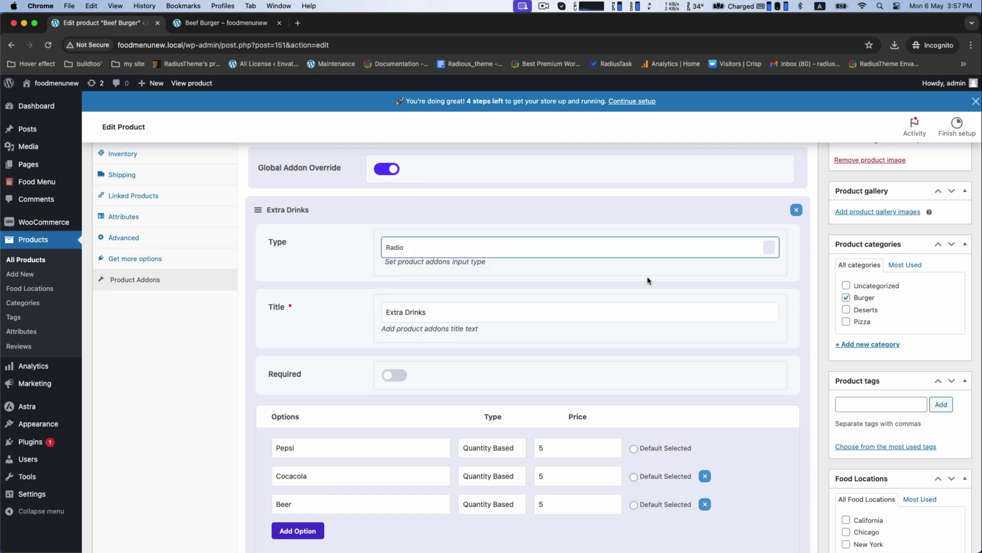
pyautogui.scroll(10, 959, 310)
pyautogui.click(948, 253)
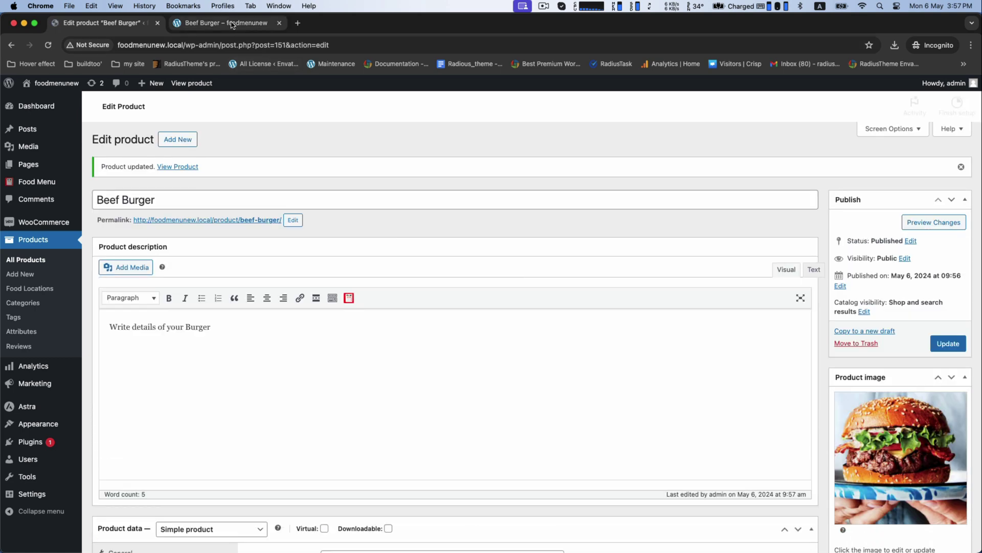
pyautogui.click(226, 22)
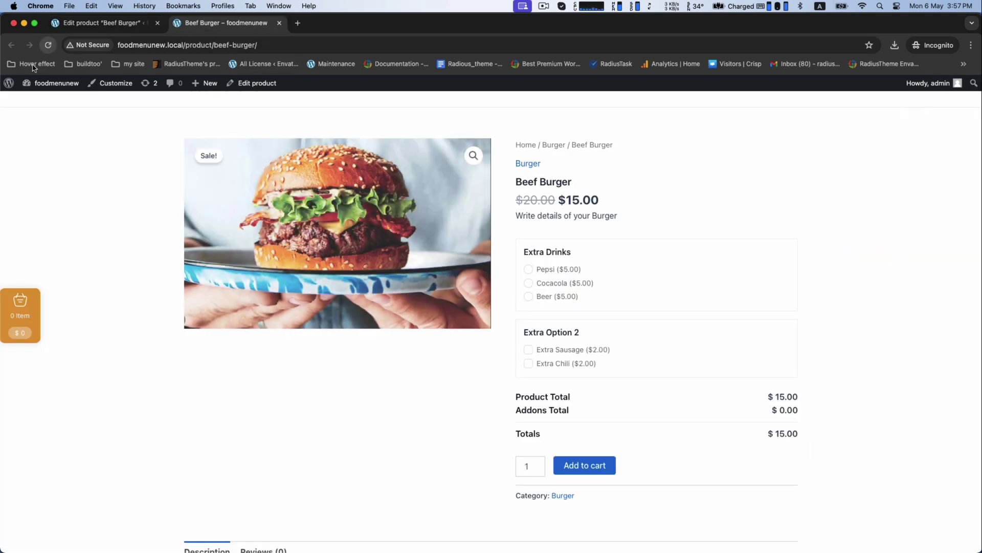
pyautogui.click(529, 284)
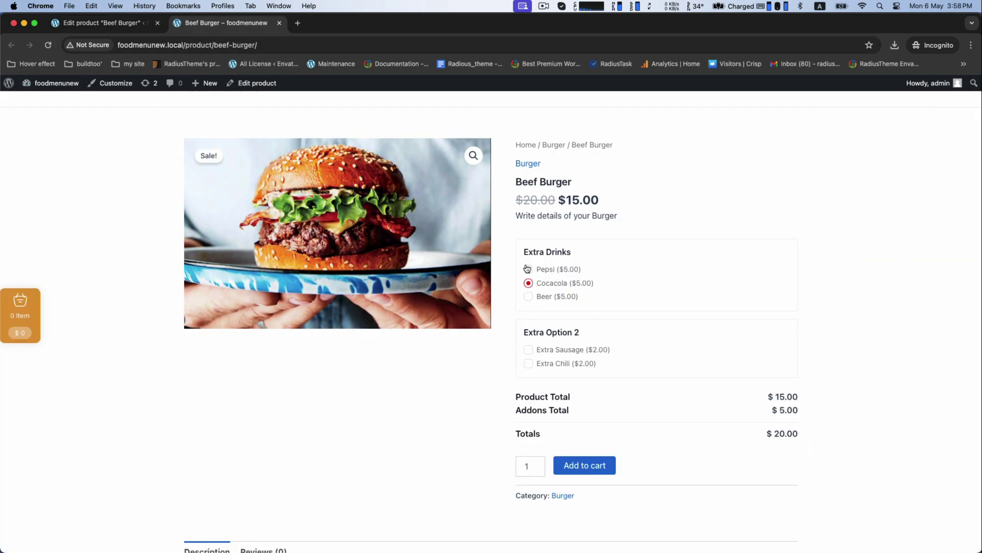
pyautogui.click(528, 269)
# - Change the Extra Drinks type to Dropdown and update the product
pyautogui.hotkey('ctrl', 'shift', 'Tab')
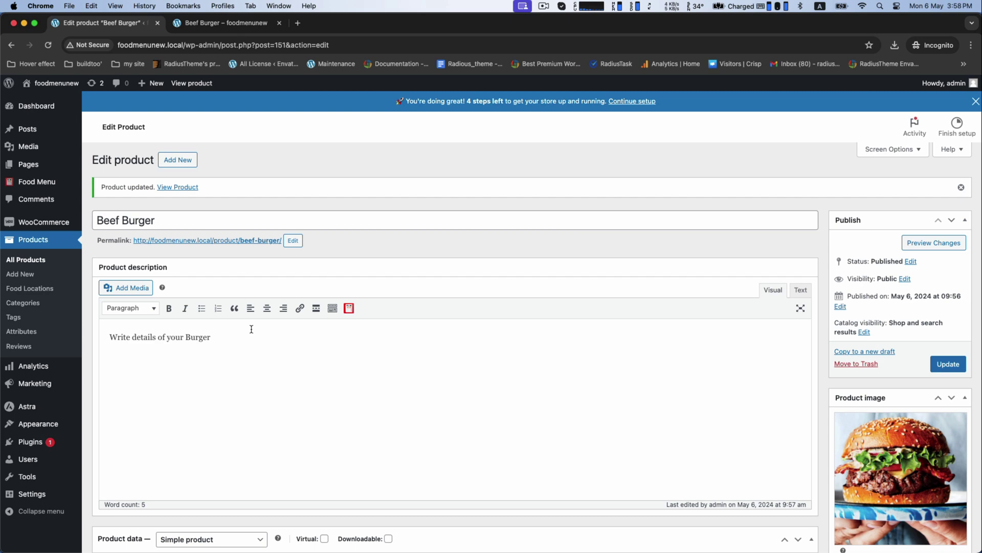
pyautogui.scroll(-7, 250, 328)
pyautogui.click(152, 346)
pyautogui.click(313, 272)
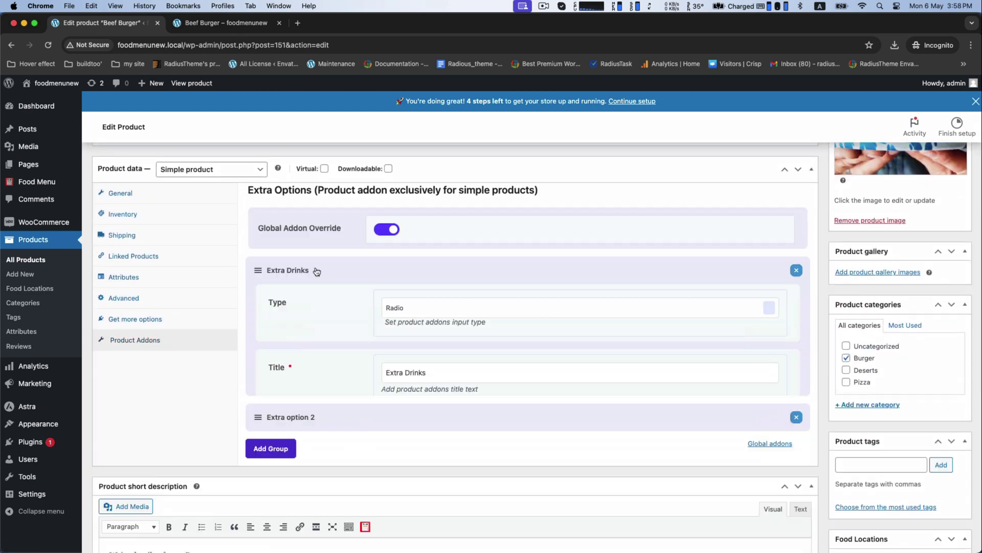
pyautogui.click(424, 309)
pyautogui.click(398, 362)
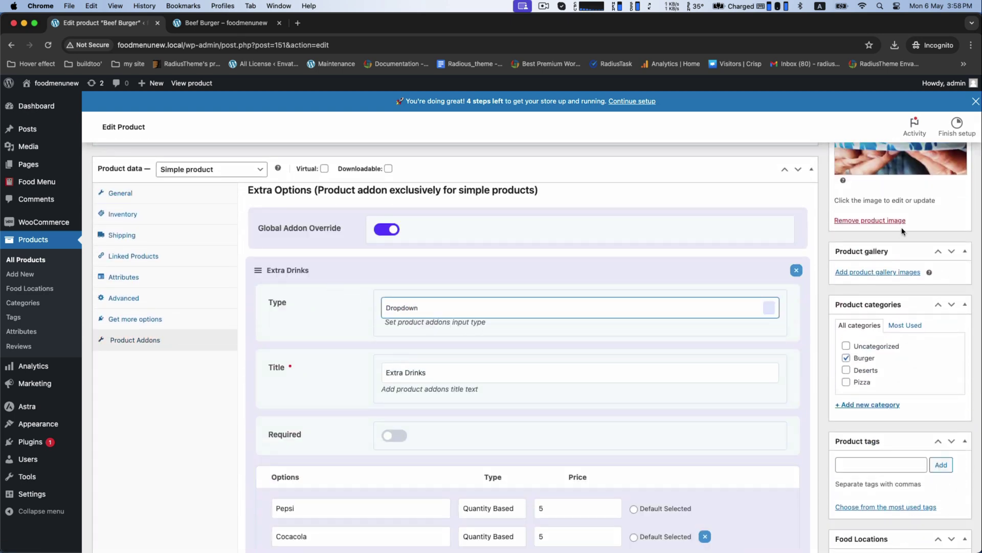
pyautogui.scroll(10, 903, 231)
pyautogui.click(947, 305)
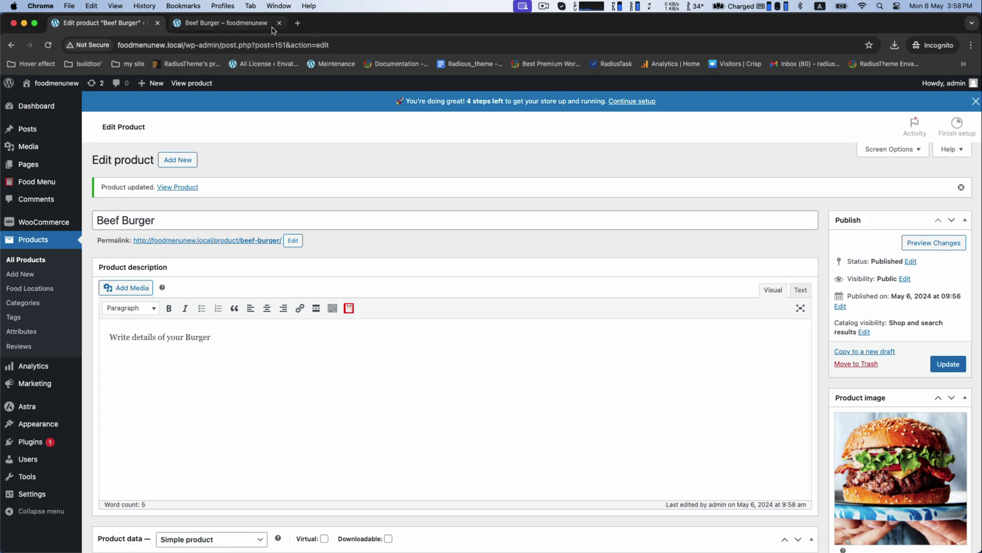
# - Reload the product page and check the Extra Drinks dropdown, which defaults to None
pyautogui.click(226, 23)
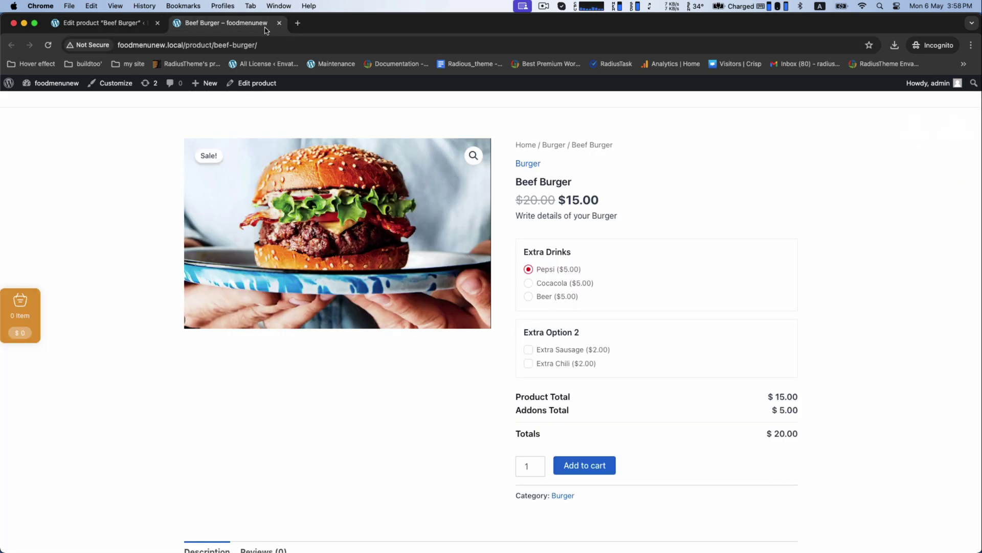
pyautogui.click(49, 45)
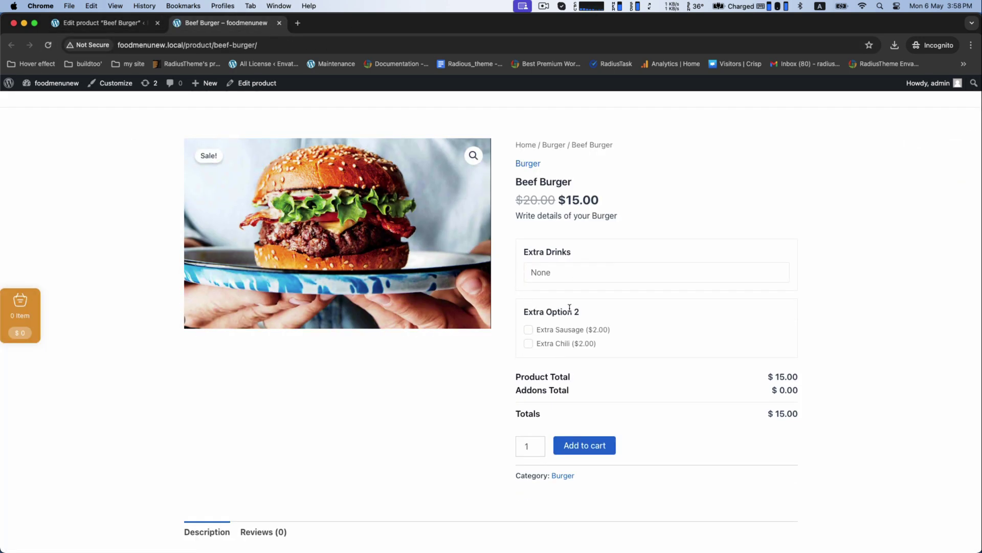
pyautogui.click(543, 274)
pyautogui.click(848, 276)
pyautogui.hotkey('ctrl', 'shift', 'Tab')
pyautogui.scroll(-6, 268, 311)
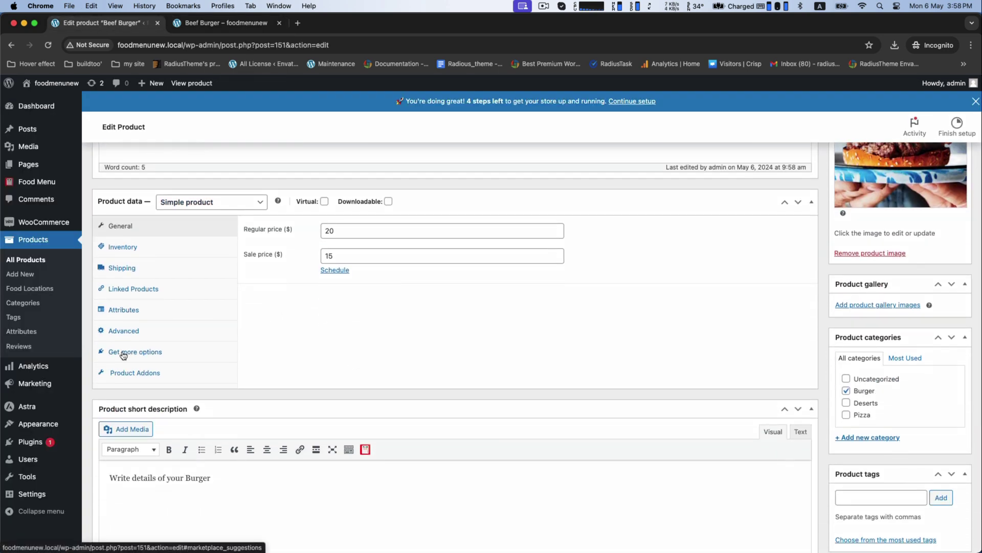
# - Set Extra Drinks to Checkbox type, mark it Required, and update the product
pyautogui.click(118, 373)
pyautogui.click(286, 302)
pyautogui.click(435, 340)
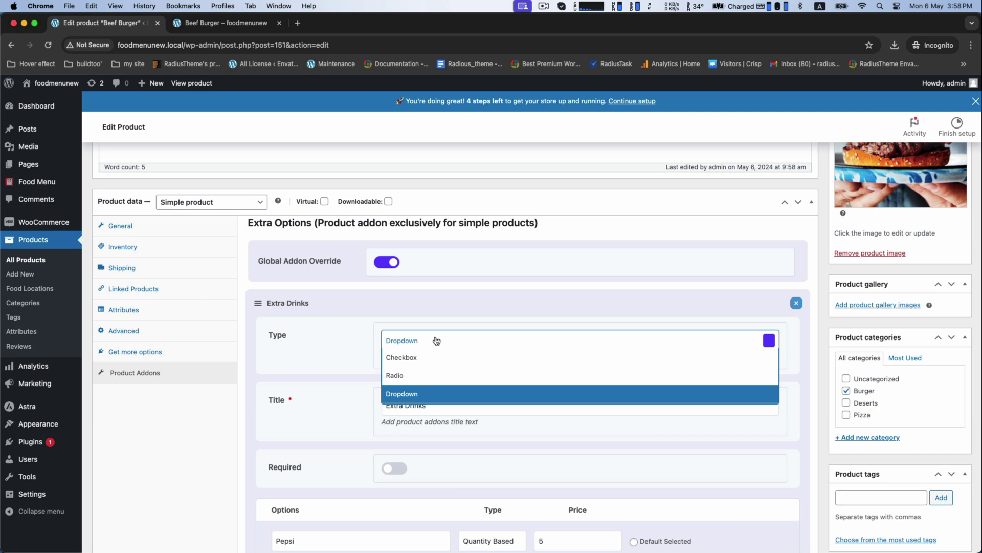
pyautogui.click(402, 357)
pyautogui.scroll(-5, 346, 344)
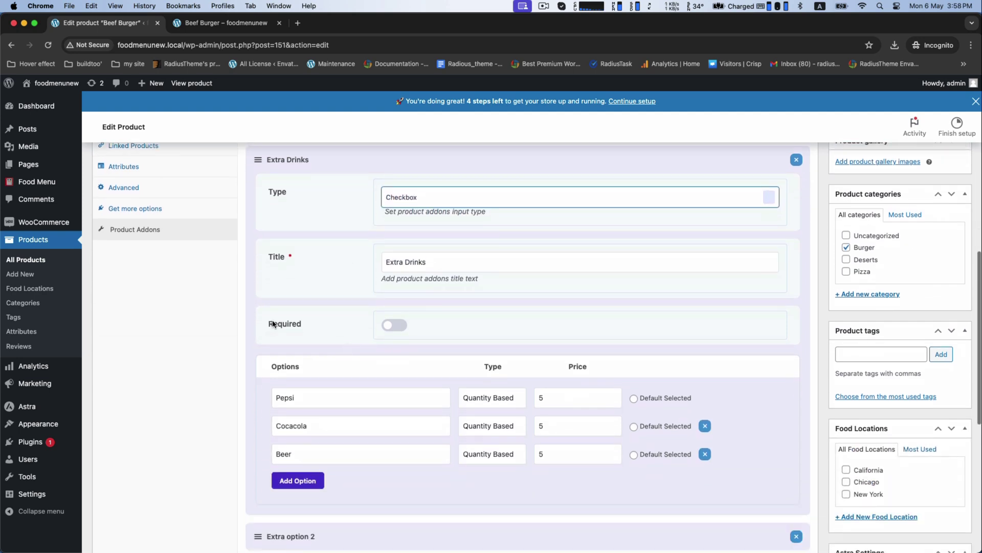
pyautogui.click(406, 328)
pyautogui.scroll(7, 745, 261)
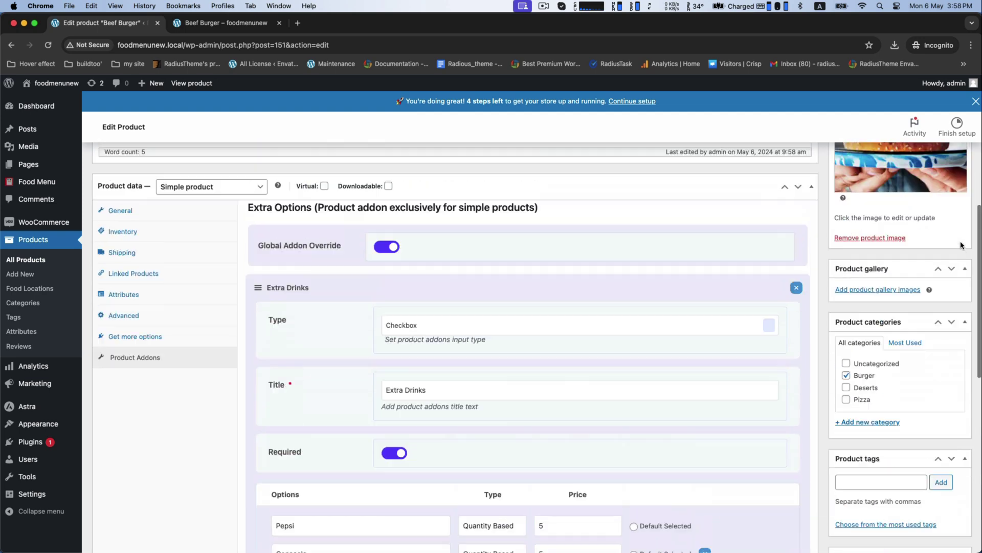
pyautogui.click(948, 216)
# - Reload the Beef Burger page to confirm Pepsi, Cocacola and Beer are required $5.00 checkboxes
pyautogui.hotkey('ctrl', 'Tab')
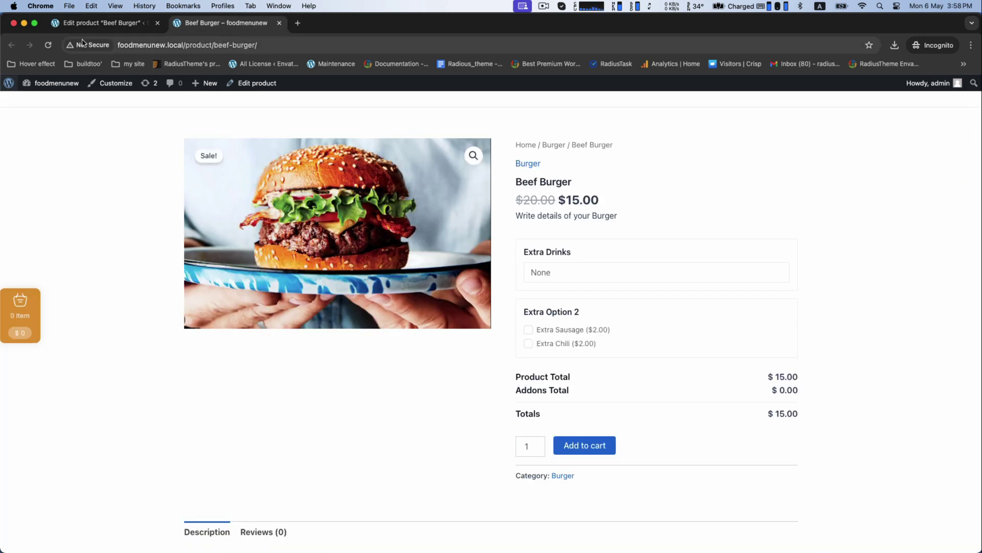
pyautogui.press('super+r')
pyautogui.moveTo(525, 250); pyautogui.dragTo(573, 251)
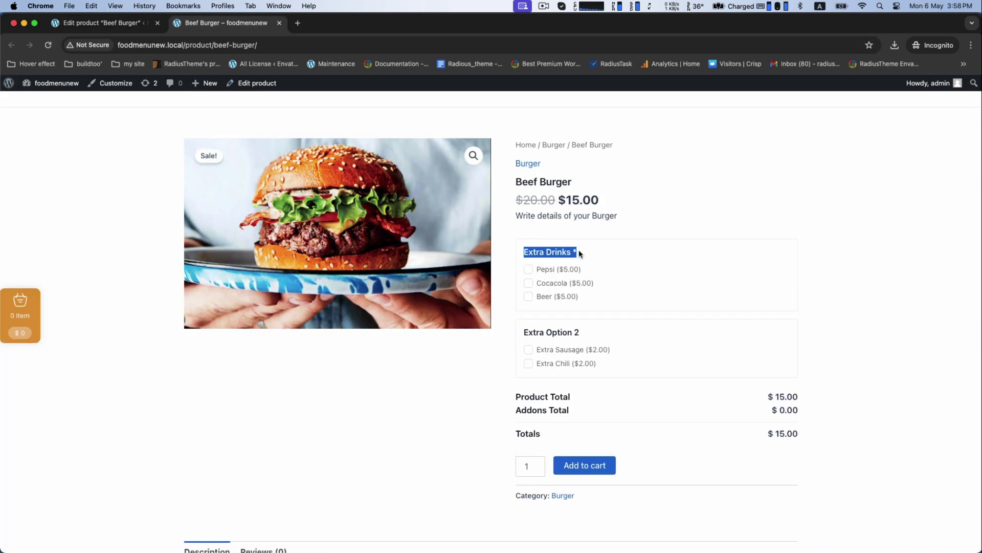
pyautogui.click(578, 250)
pyautogui.scroll(1, 581, 243)
pyautogui.scroll(-3, 581, 239)
pyautogui.scroll(3, 582, 238)
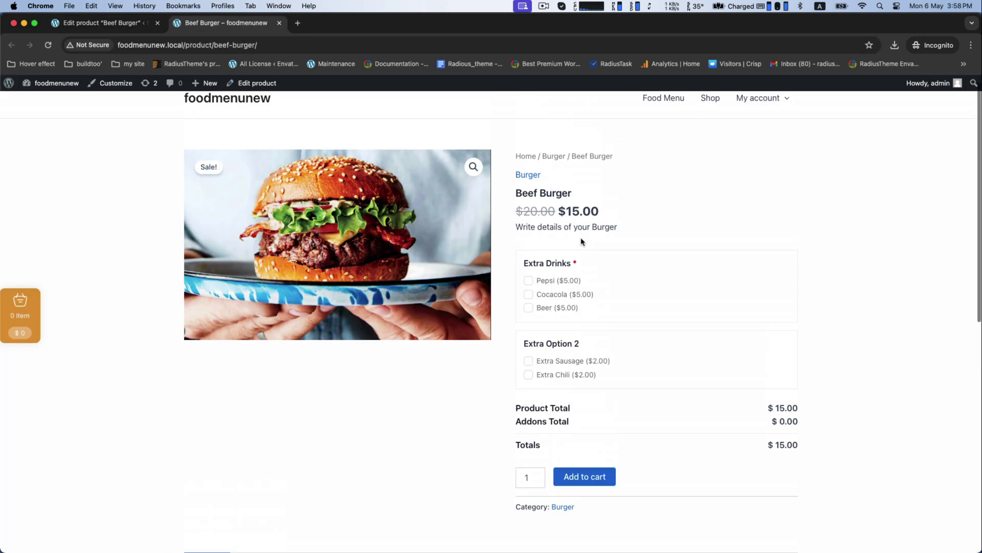
# - Start a new add-on group in the global Product Addons settings
pyautogui.click(655, 112)
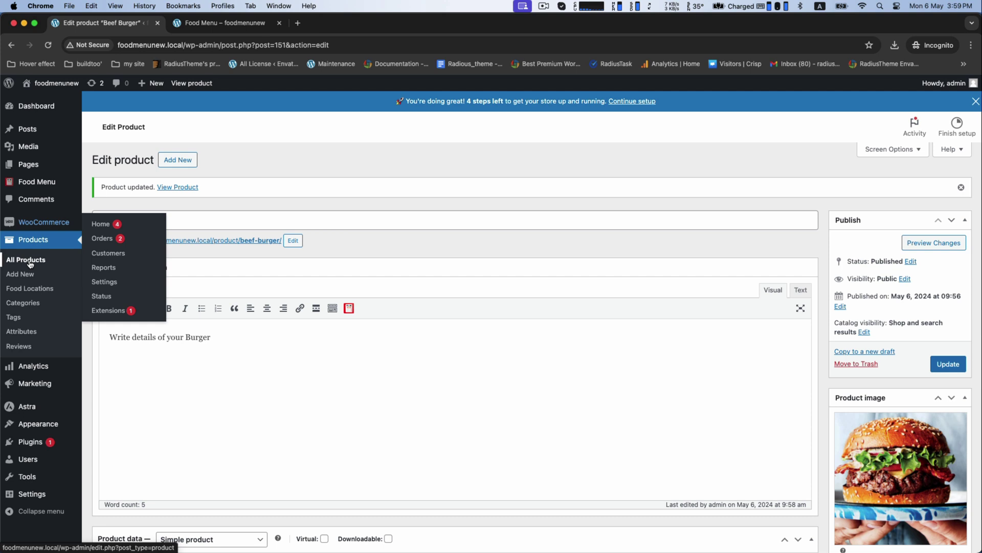
pyautogui.moveTo(34, 184)
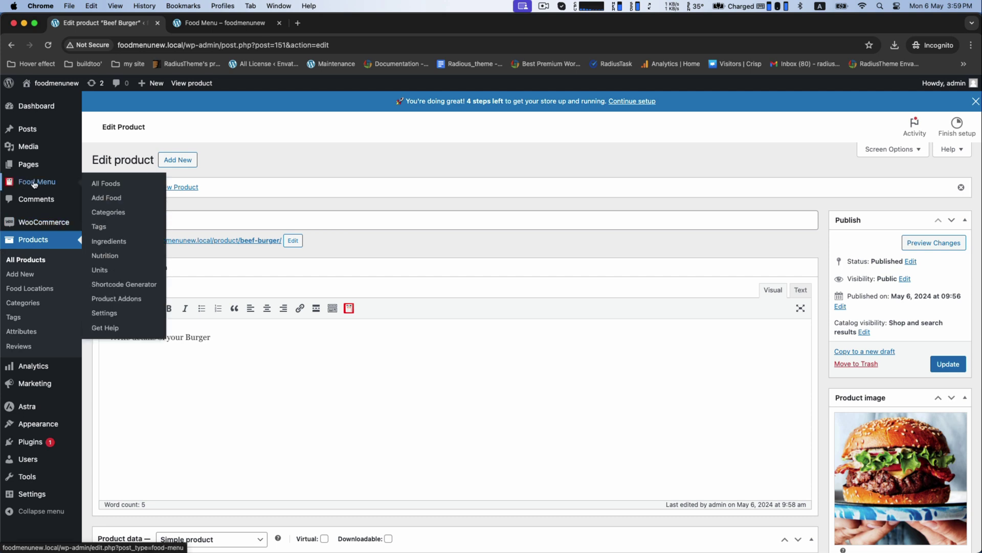
pyautogui.click(104, 300)
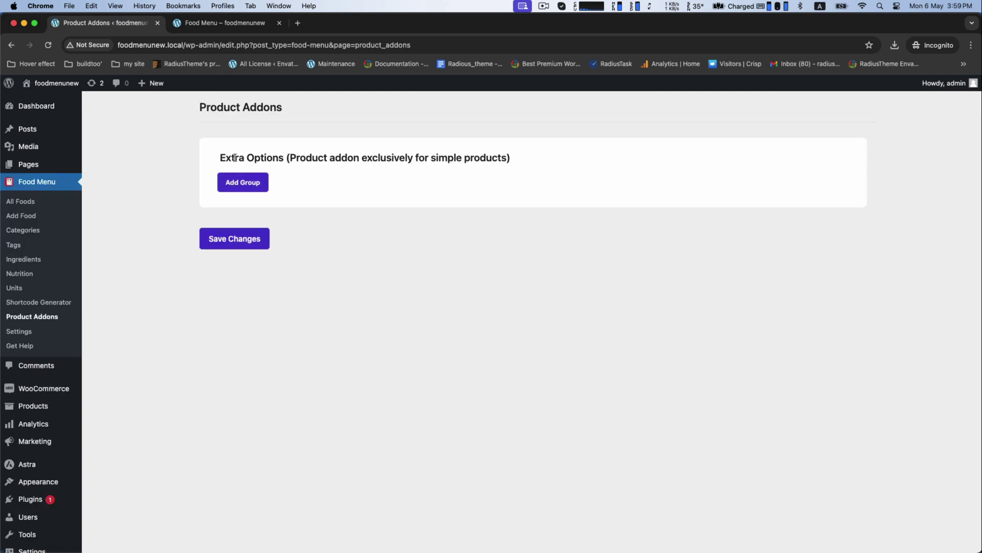
pyautogui.click(235, 186)
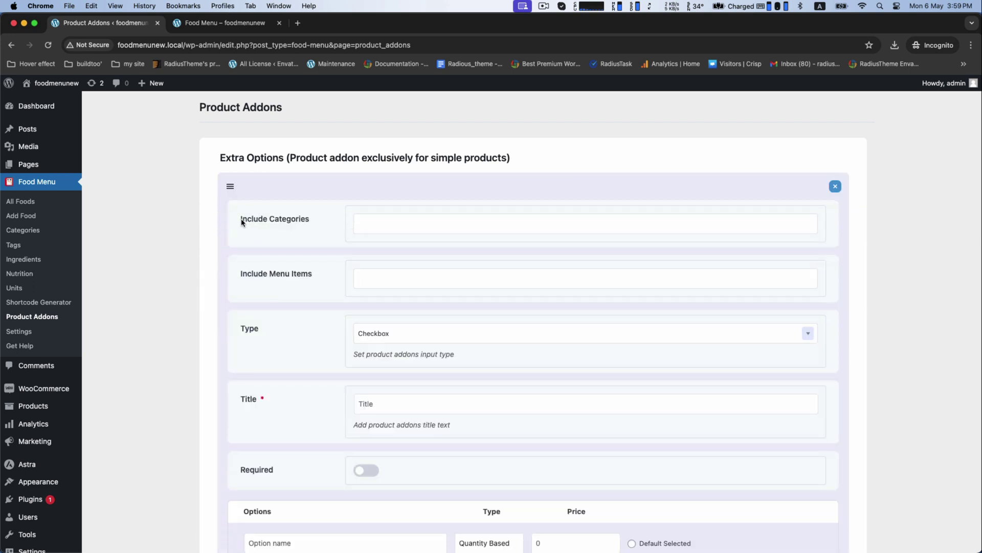
# - Limit the new group to the Pizza category and title it 'Extra Option'
pyautogui.scroll(-1, 249, 221)
pyautogui.moveTo(249, 195); pyautogui.dragTo(306, 195)
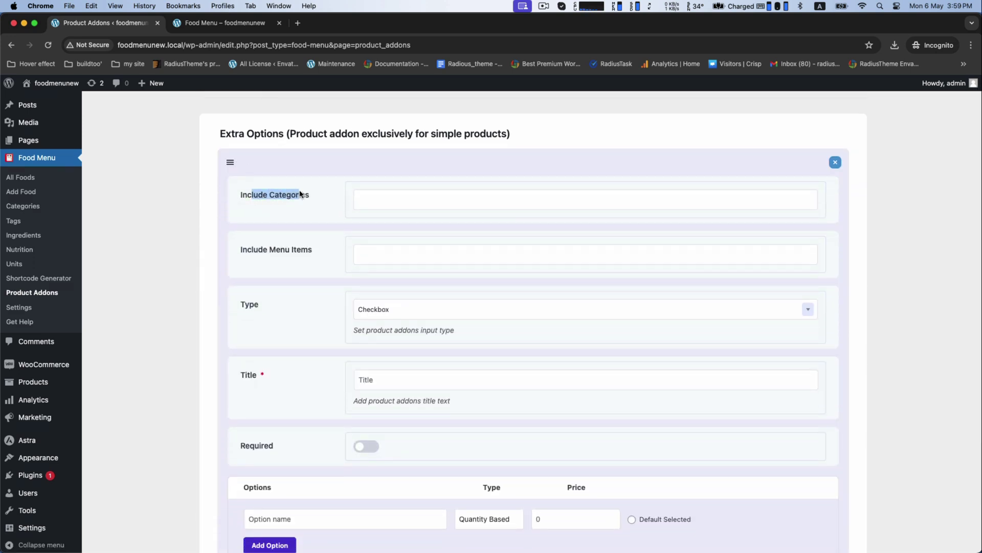
pyautogui.click(385, 193)
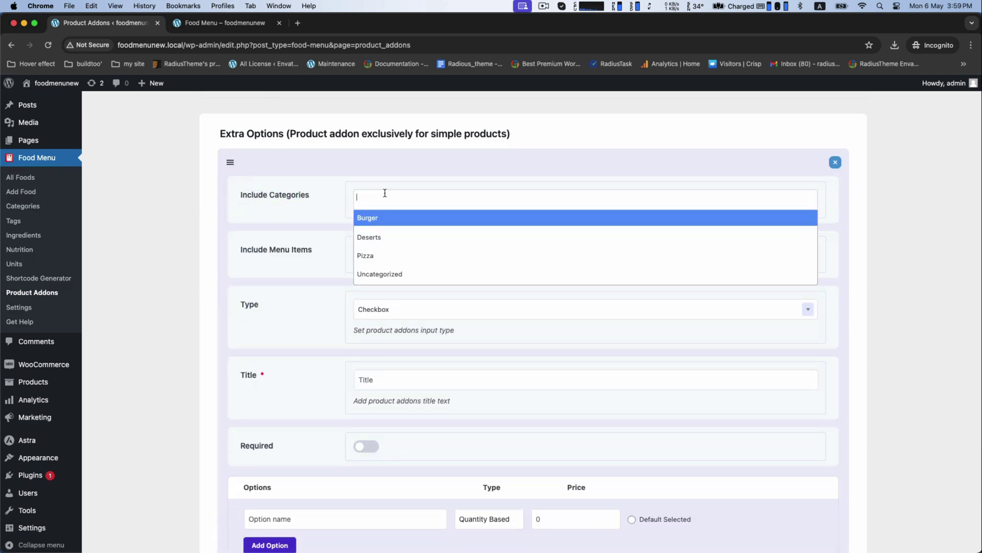
pyautogui.click(366, 255)
pyautogui.scroll(-1, 272, 285)
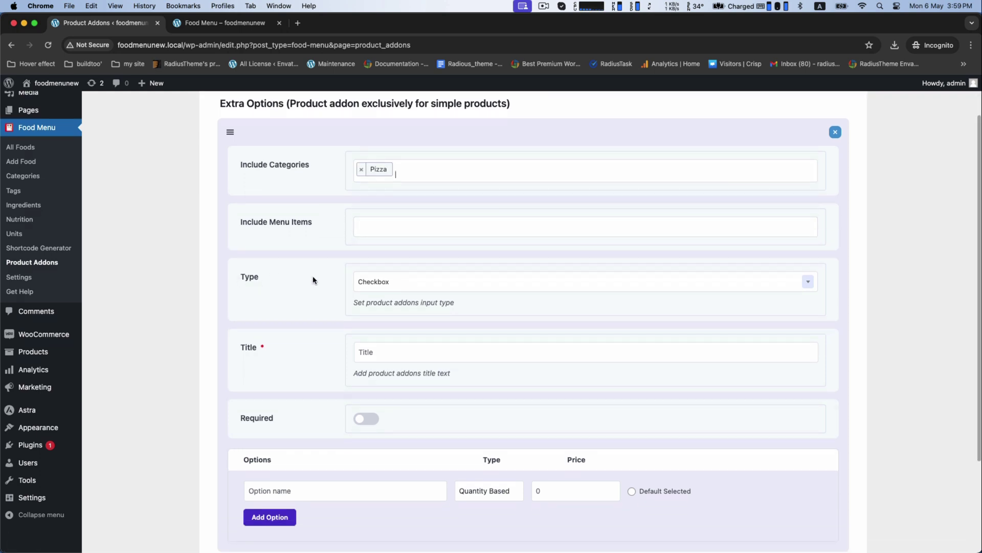
pyautogui.scroll(-3, 314, 278)
pyautogui.click(383, 265)
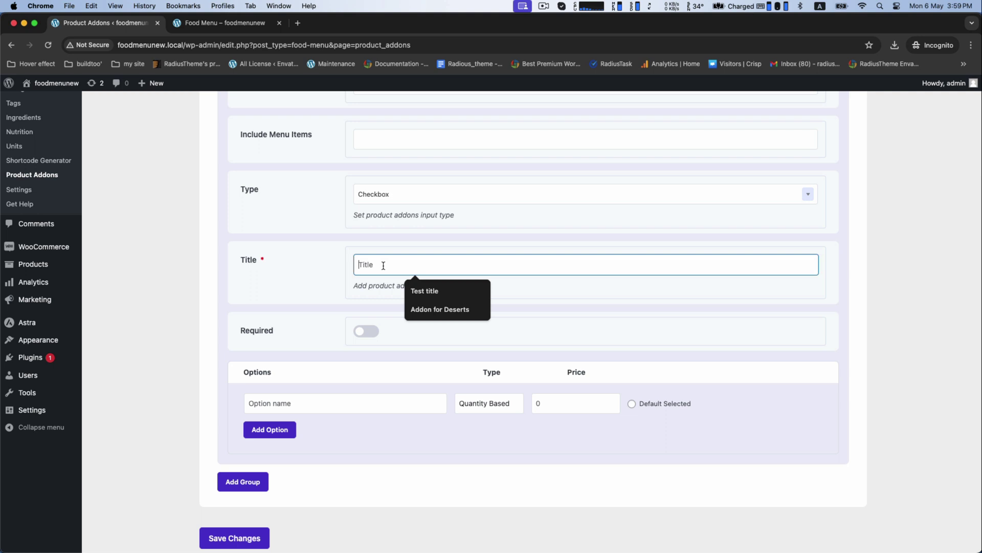
pyautogui.write('Extra Option')
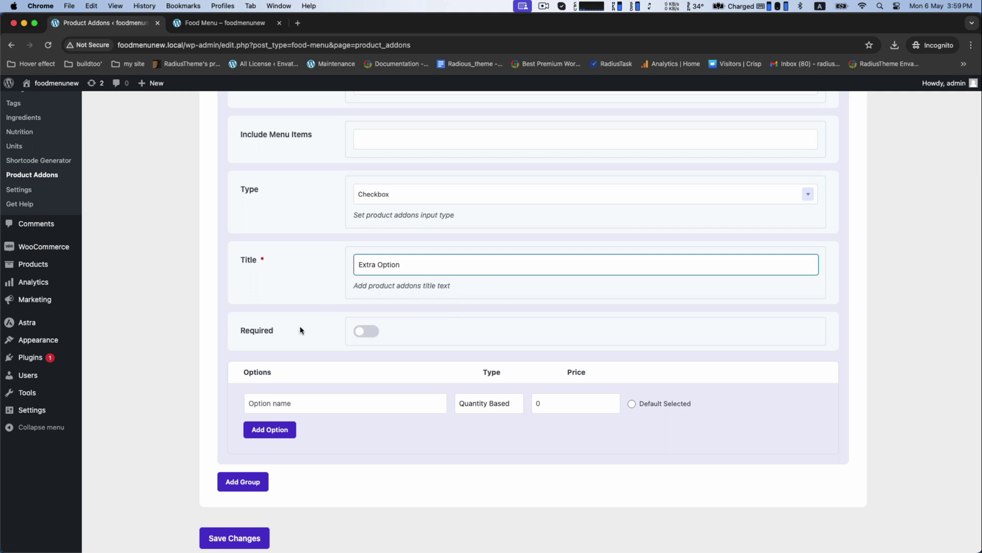
# - Add the first option, Extra Cheese, priced at 2
pyautogui.scroll(-1, 301, 330)
pyautogui.click(301, 360)
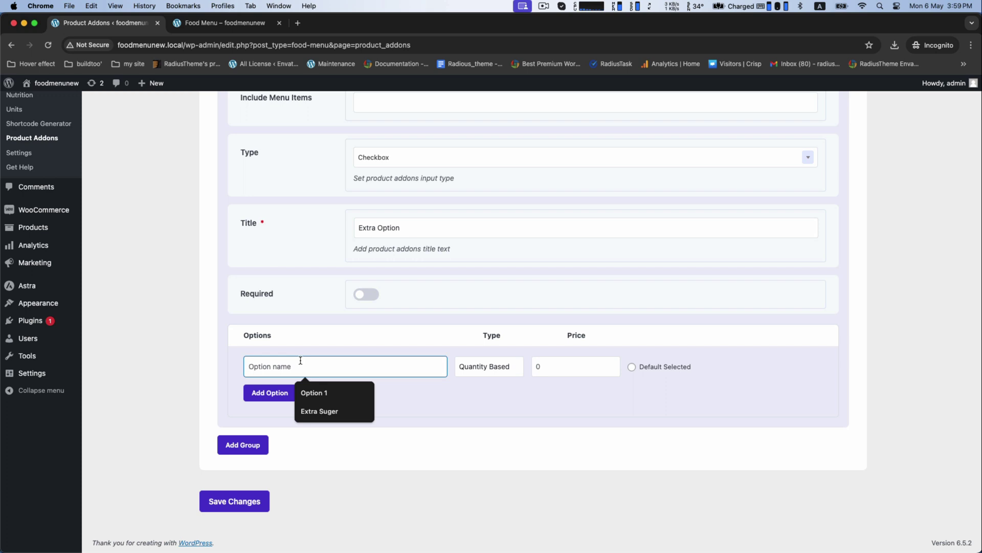
pyautogui.write('E')
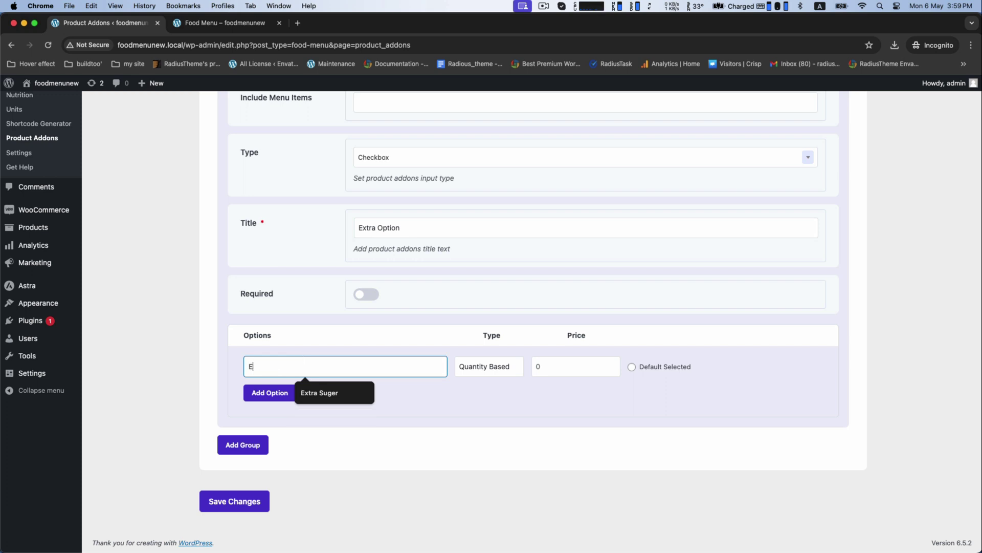
pyautogui.write('xtra Cheese')
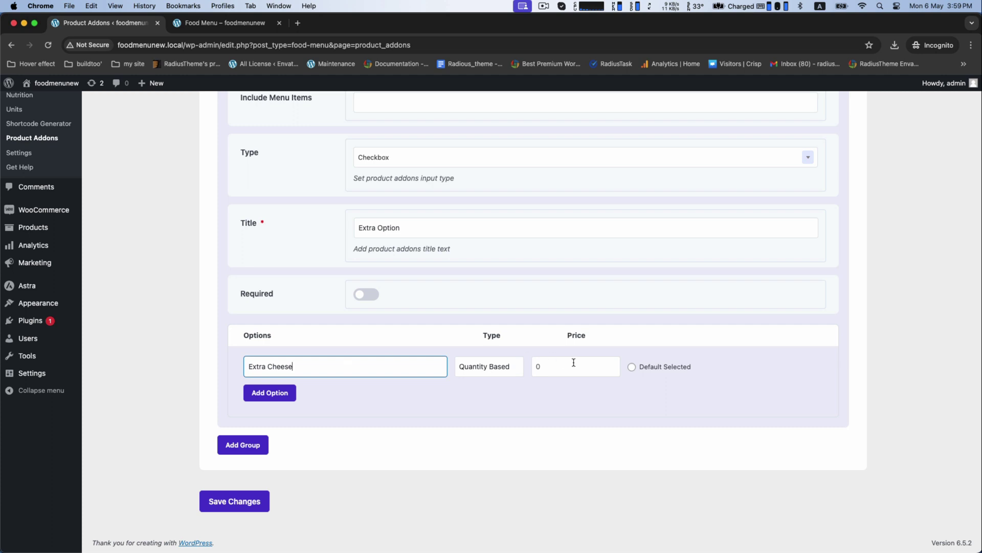
pyautogui.click(554, 364)
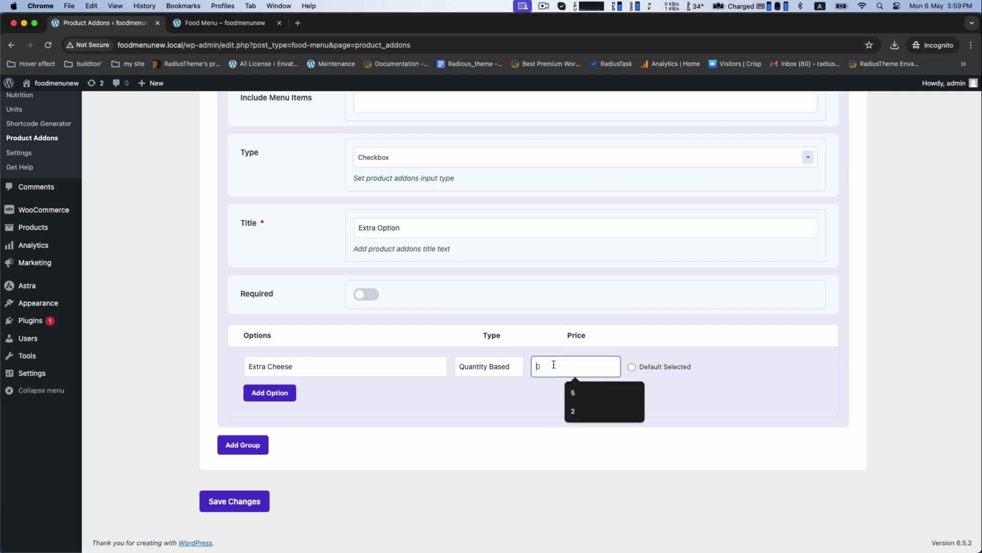
pyautogui.click(573, 411)
# - Add a second option, Double Cheese, priced at 4
pyautogui.click(269, 392)
pyautogui.moveTo(301, 364); pyautogui.dragTo(215, 357)
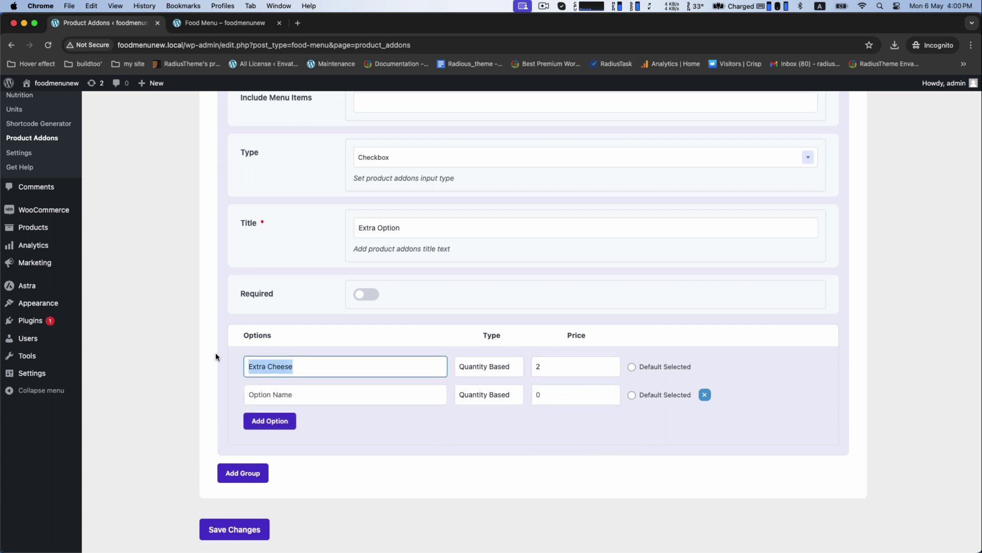
pyautogui.click(284, 394)
pyautogui.write('Extra Cheese')
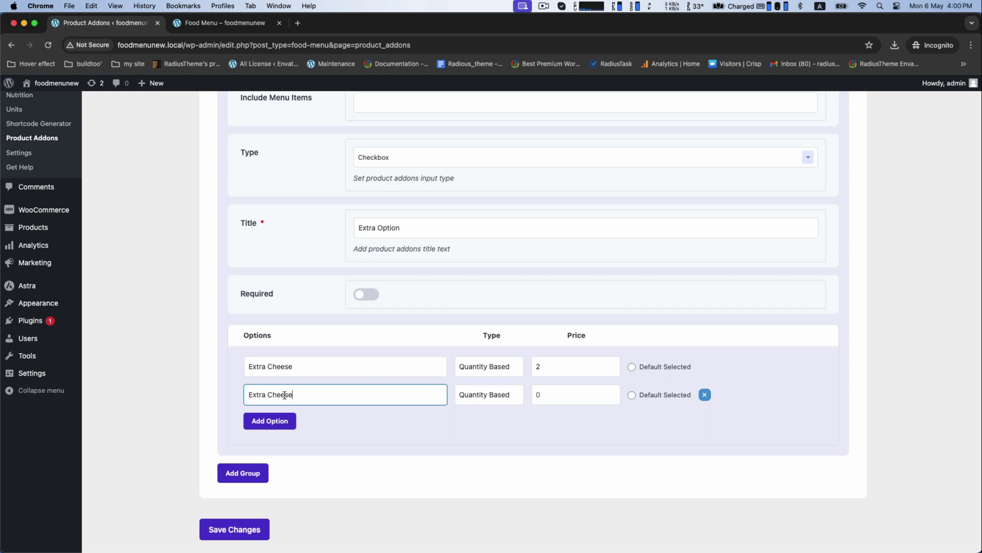
pyautogui.moveTo(267, 392); pyautogui.dragTo(230, 392)
pyautogui.write('Do')
pyautogui.write('u')
pyautogui.press('BackSpace')
pyautogui.write('ouble')
pyautogui.click(553, 395)
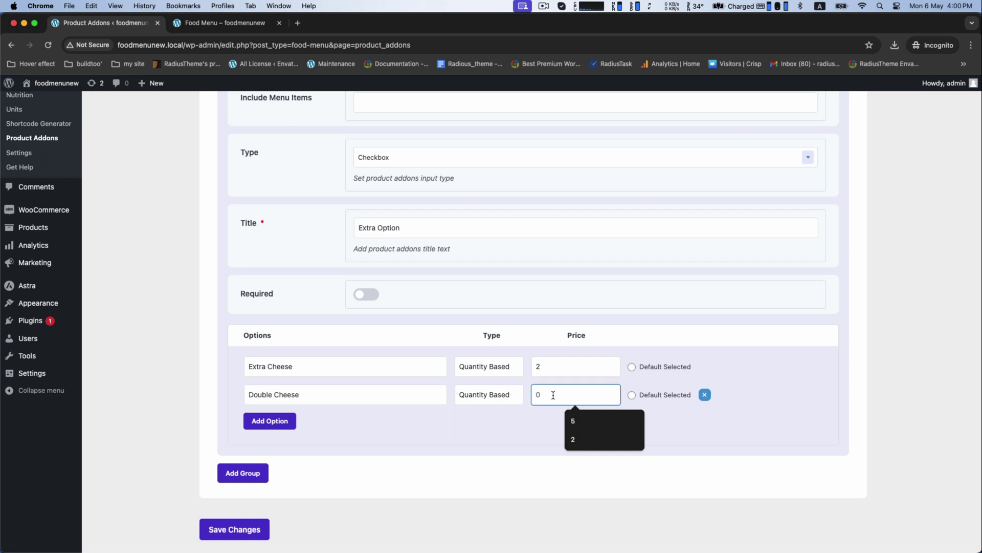
pyautogui.write('4')
# - Add a third option, Triple Cheese, priced at 8
pyautogui.click(269, 420)
pyautogui.click(296, 422)
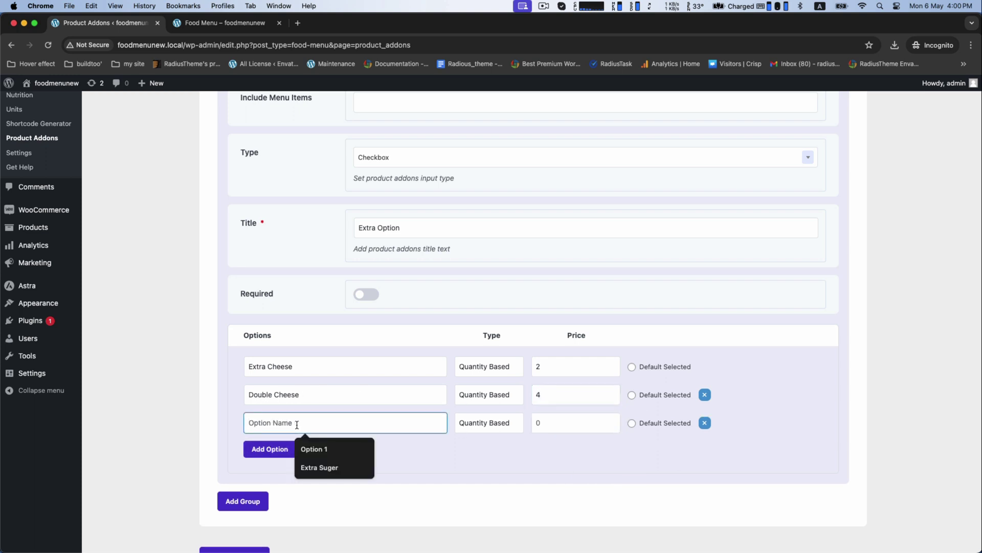
pyautogui.write('Triple Cheese')
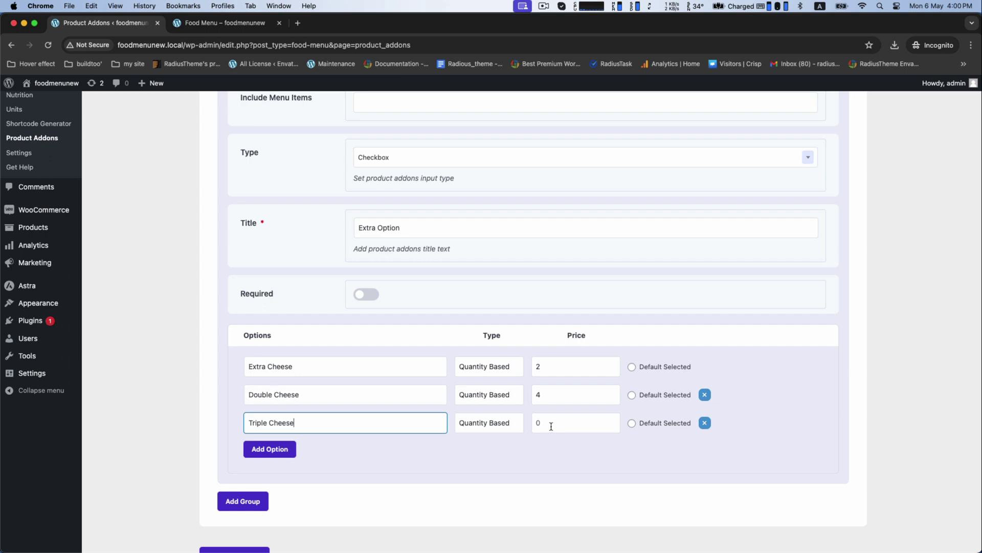
pyautogui.click(546, 424)
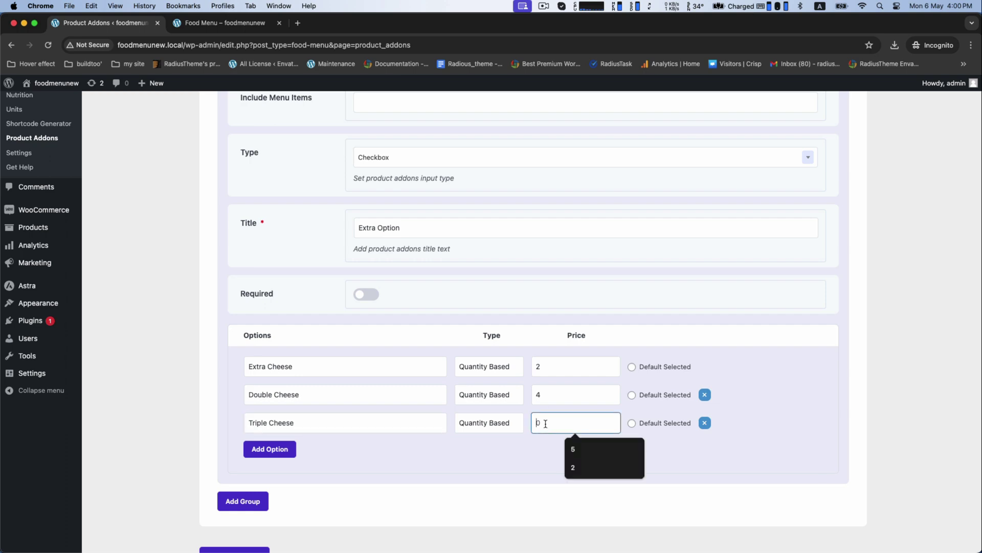
pyautogui.write('8')
pyautogui.scroll(-2, 544, 421)
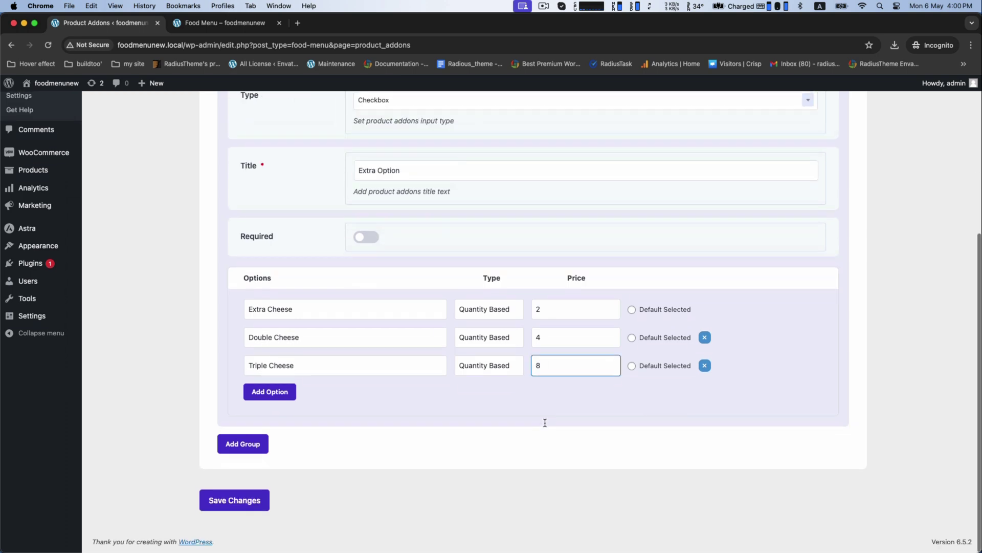
# - Save the three-option group and reload the Food Menu page
pyautogui.click(234, 502)
pyautogui.scroll(5, 544, 419)
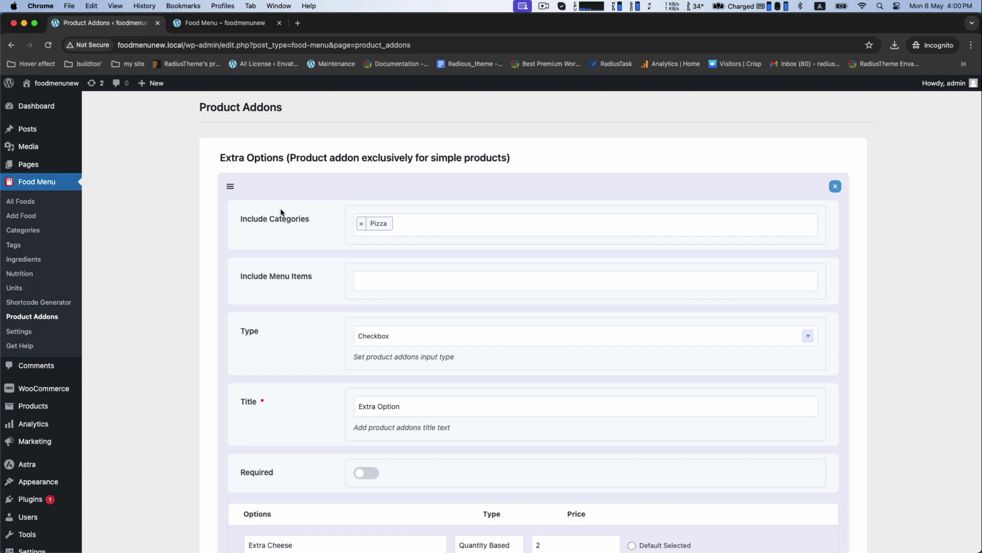
pyautogui.click(183, 21)
pyautogui.click(48, 44)
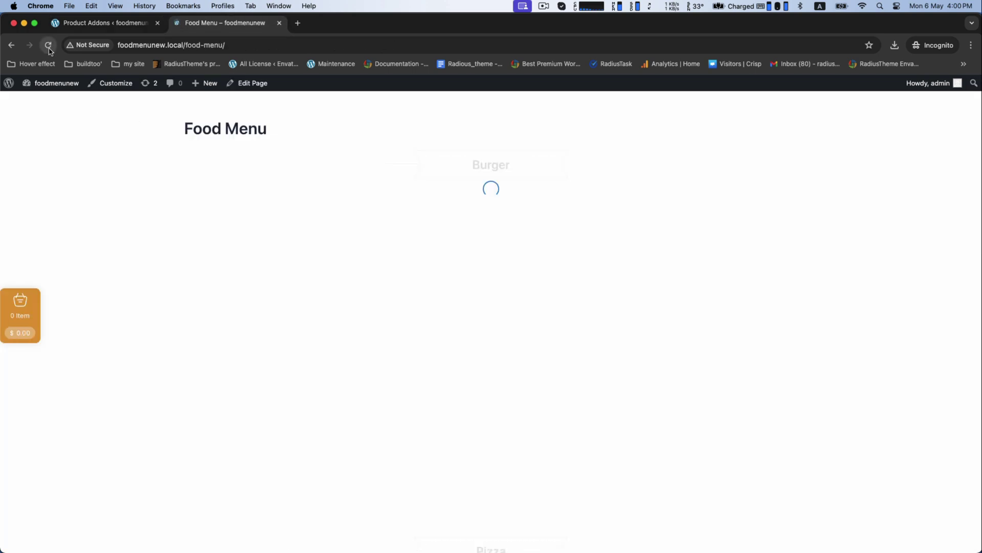
# - Check the Vegetable Pizza and Pizza 2 quick views for the cheese add-ons, then return to Product Addons
pyautogui.scroll(-7, 114, 202)
pyautogui.click(306, 273)
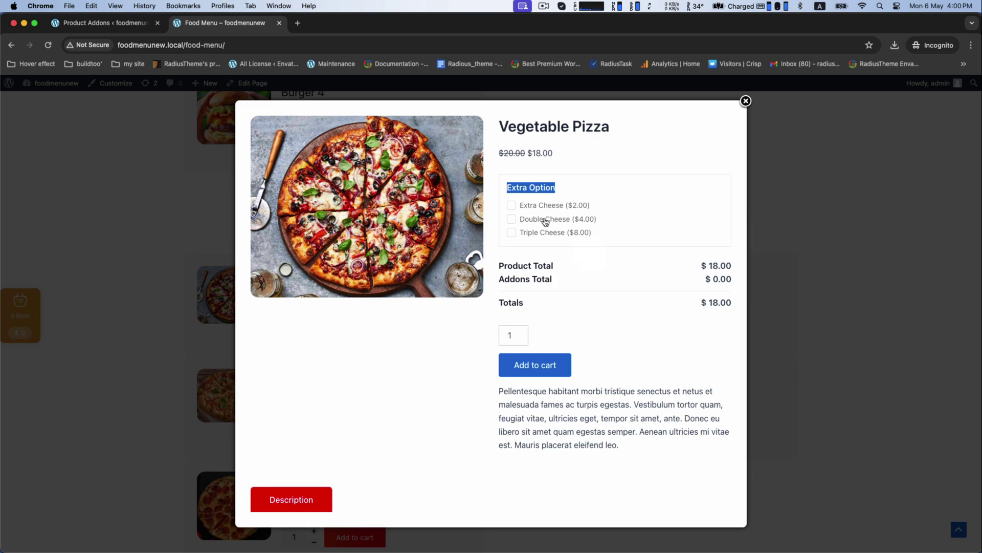
pyautogui.click(744, 102)
pyautogui.scroll(-3, 596, 256)
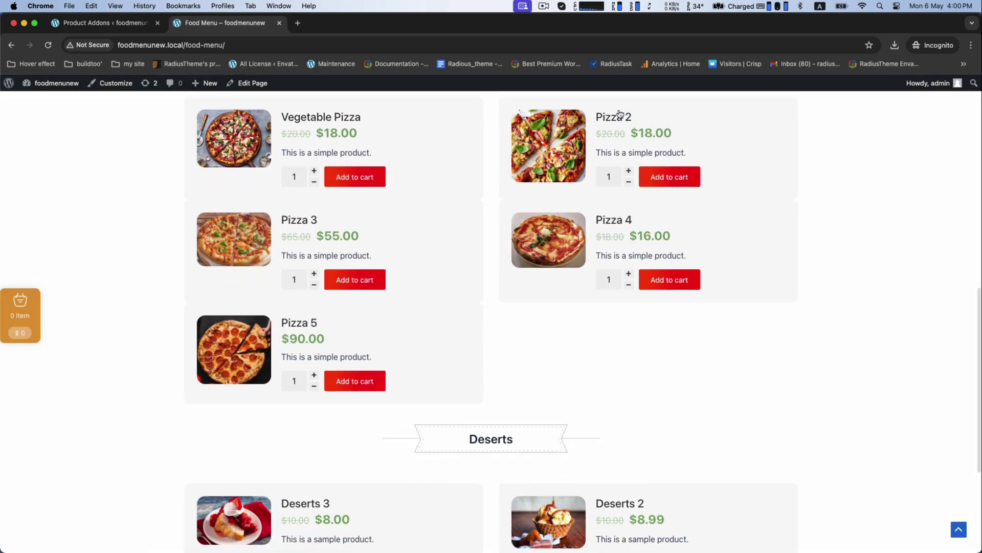
pyautogui.click(619, 117)
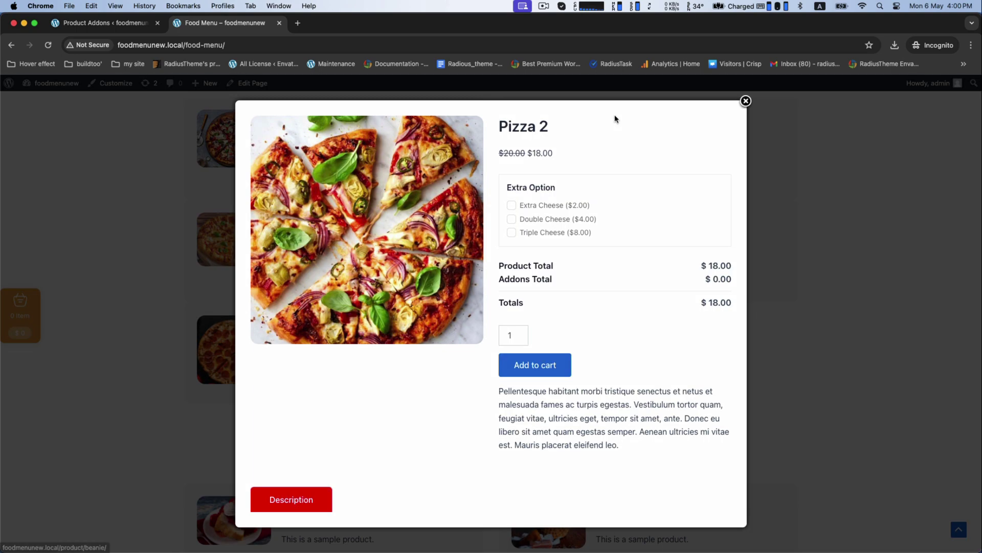
pyautogui.click(746, 101)
pyautogui.scroll(4, 583, 230)
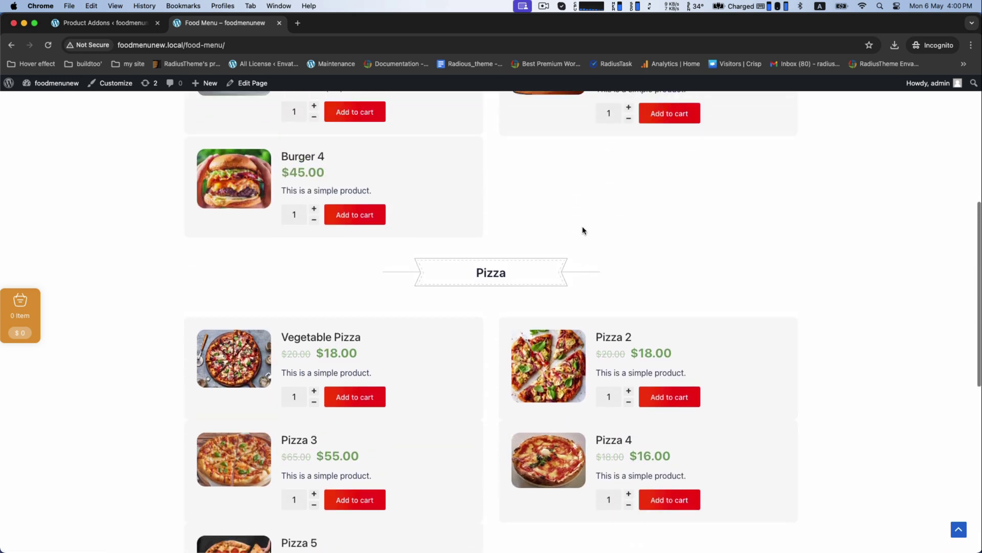
pyautogui.scroll(-4, 581, 231)
pyautogui.click(100, 23)
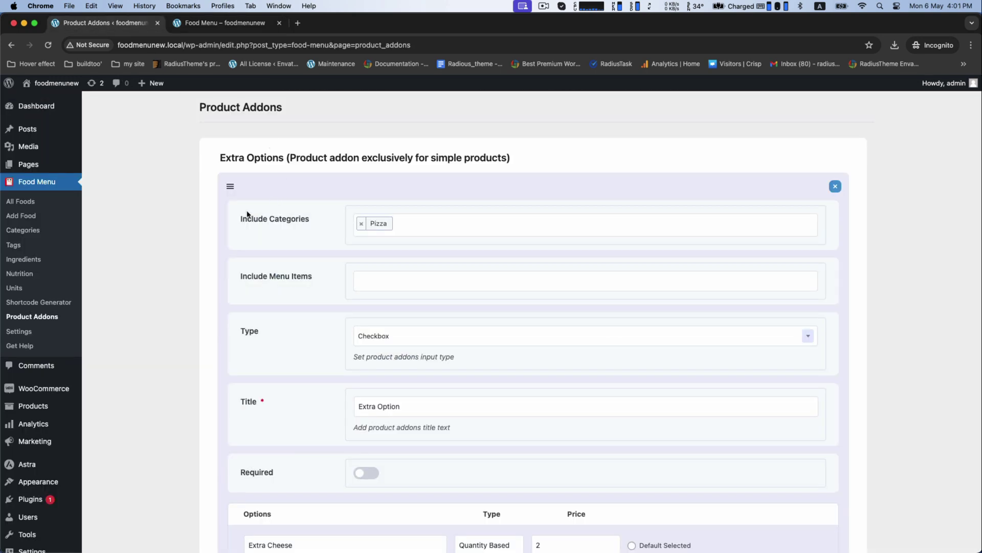
# - Review the group's included categories and menu items without changing them
pyautogui.click(427, 223)
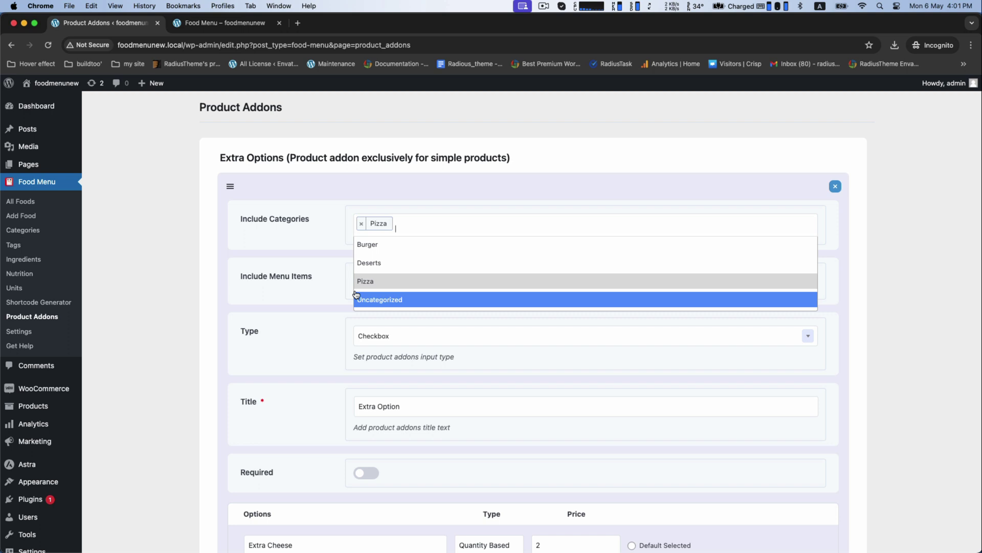
pyautogui.click(839, 257)
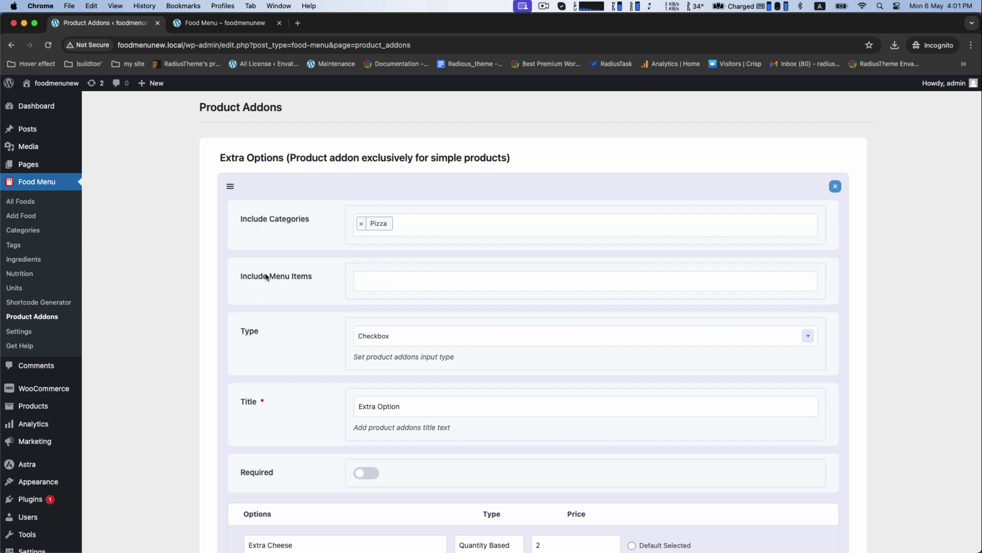
pyautogui.click(387, 280)
pyautogui.click(162, 301)
pyautogui.scroll(-3, 162, 301)
# - Change the Extra Option input type to Dropdown, save, and return to the Food Menu
pyautogui.click(397, 253)
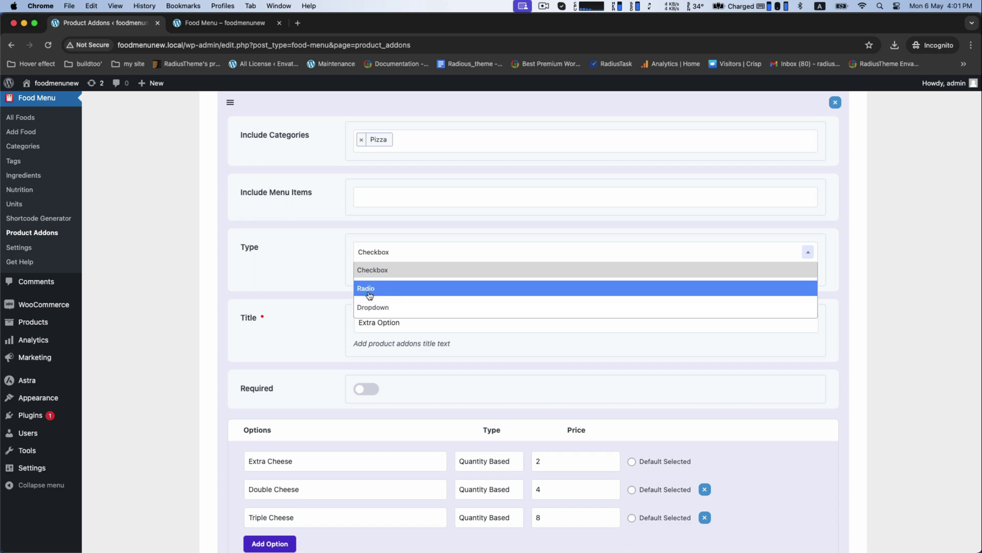
pyautogui.click(366, 308)
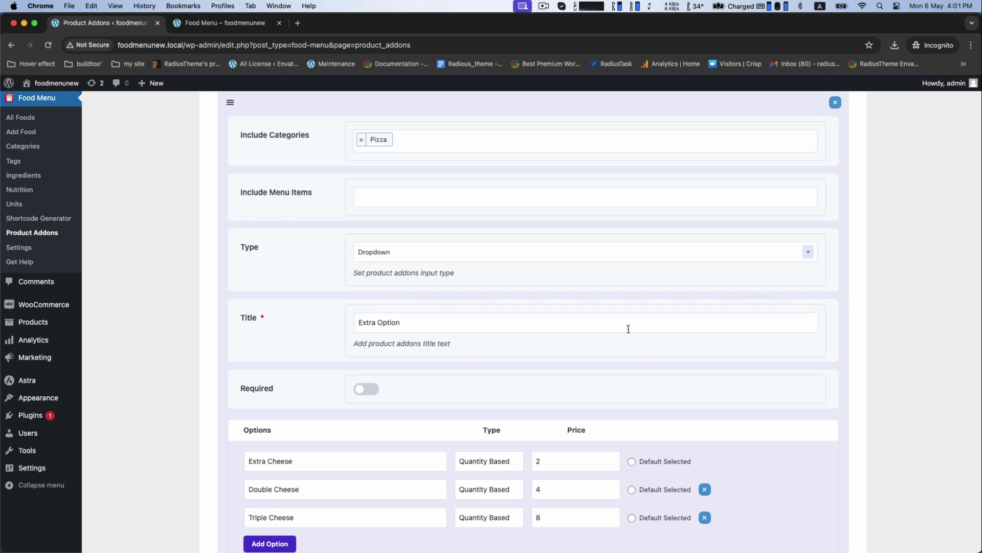
pyautogui.scroll(-4, 167, 328)
pyautogui.click(234, 470)
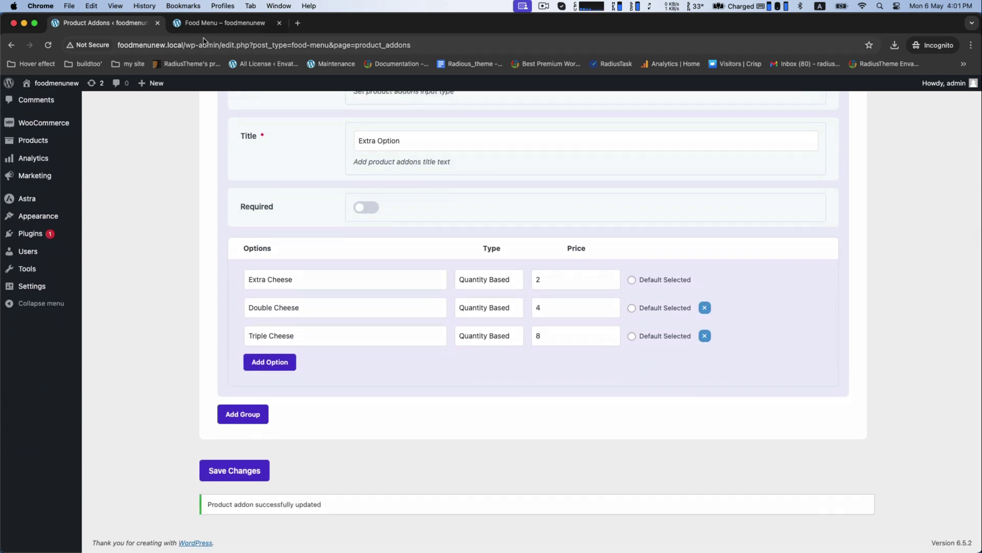
pyautogui.click(210, 23)
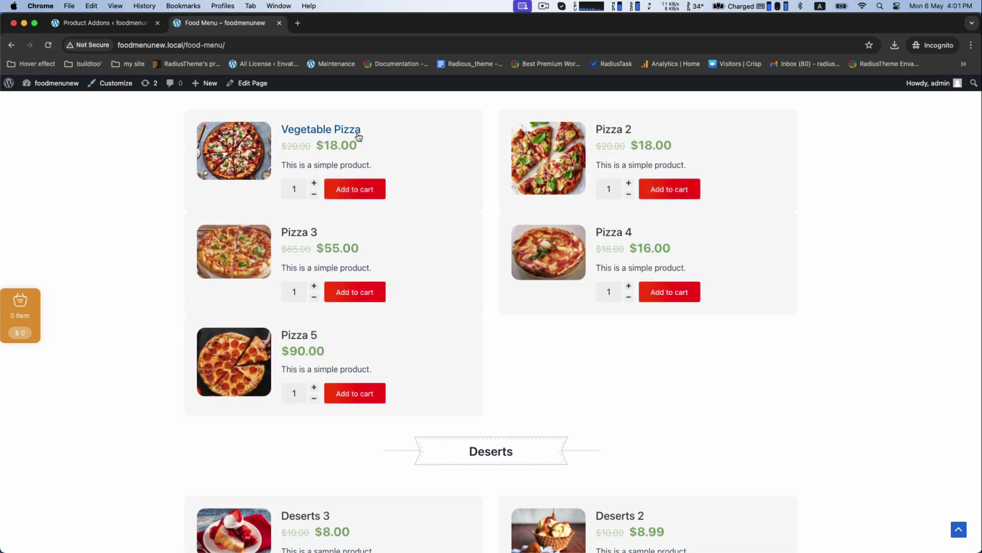
# - Check the Extra Option dropdown in Vegetable Pizza's quick view, then go back to Product Addons settings
pyautogui.click(359, 135)
pyautogui.click(565, 207)
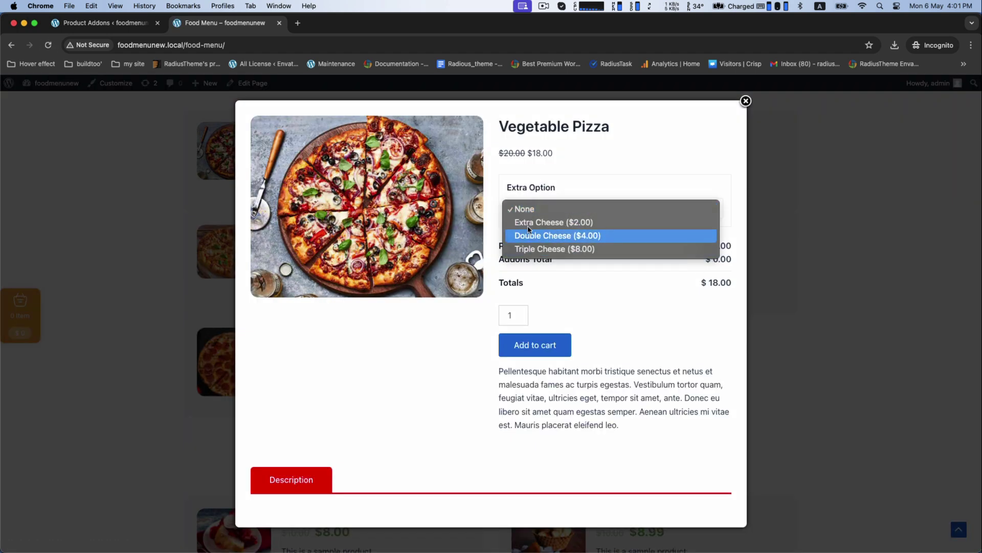
pyautogui.click(595, 302)
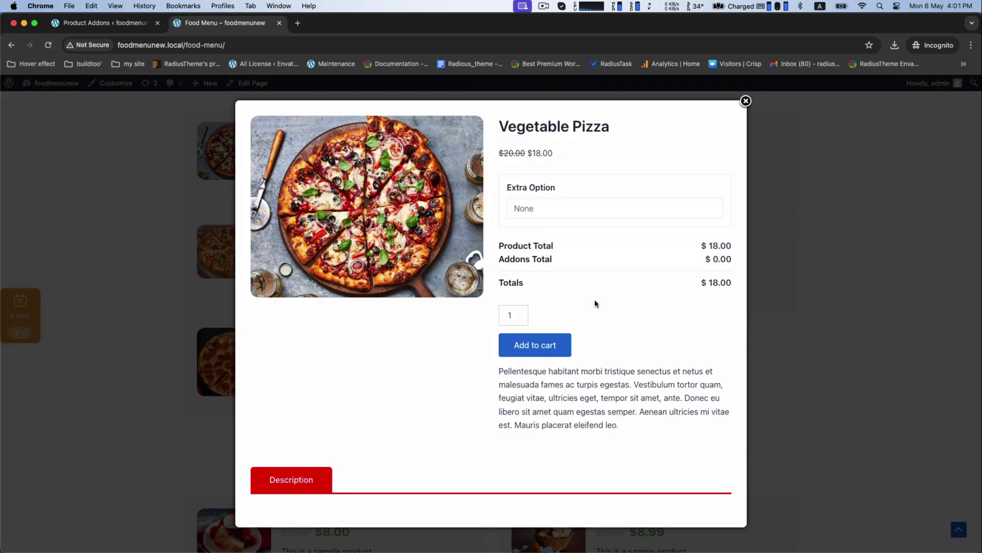
pyautogui.click(104, 28)
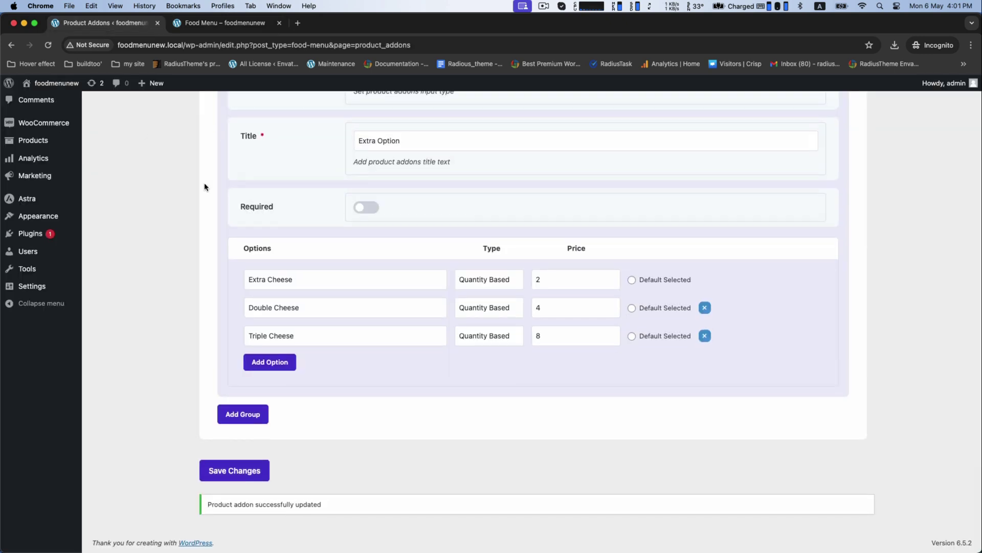
# - Switch the Extra Option input type back to Checkbox and save
pyautogui.scroll(3, 383, 139)
pyautogui.click(376, 155)
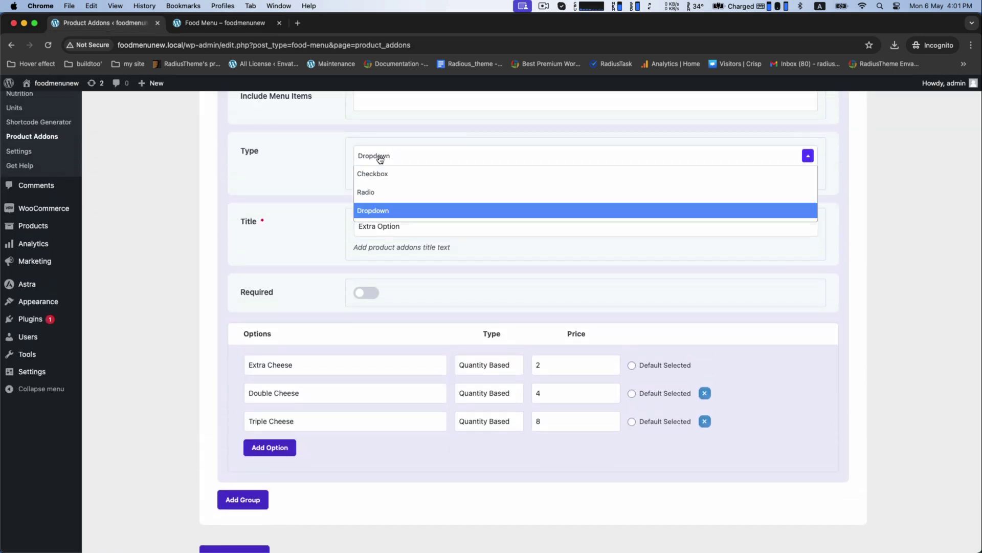
pyautogui.click(375, 176)
pyautogui.click(212, 550)
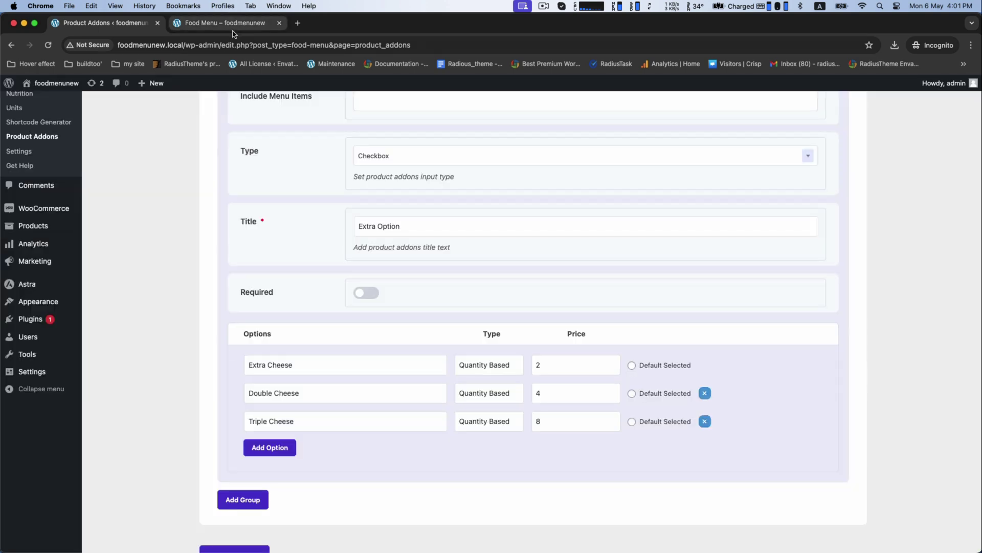
# - Reload the Food Menu page and open the Pizza 3 quick view
pyautogui.click(226, 22)
pyautogui.click(47, 45)
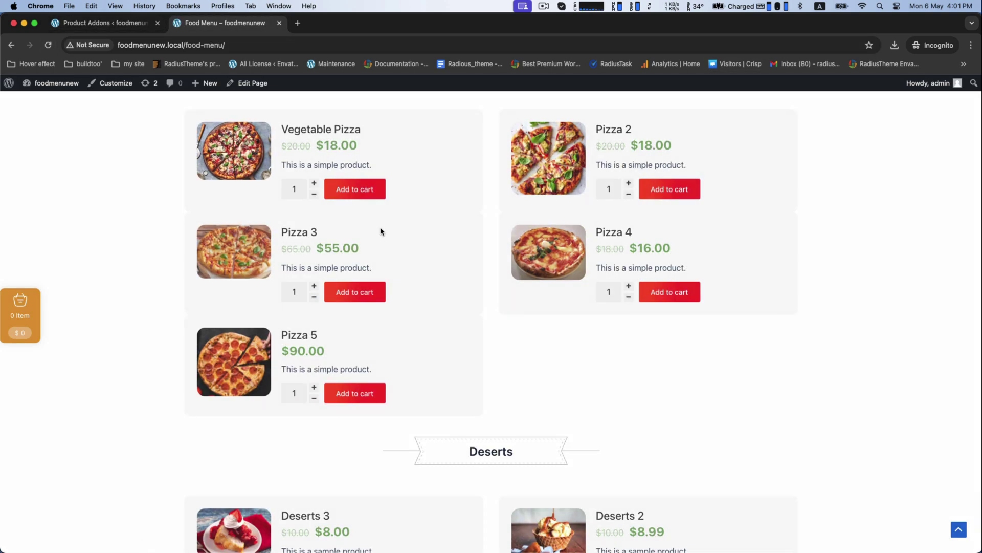
pyautogui.click(285, 233)
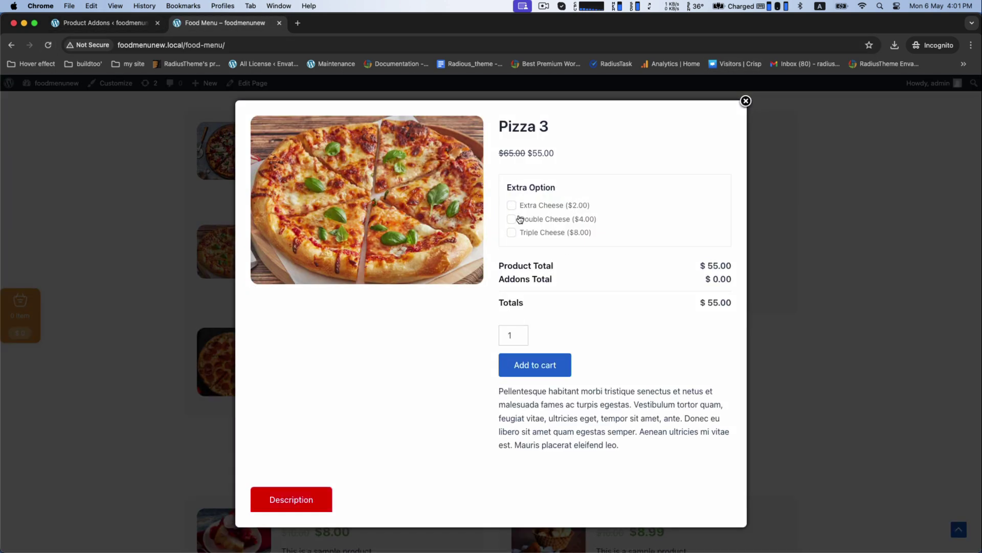